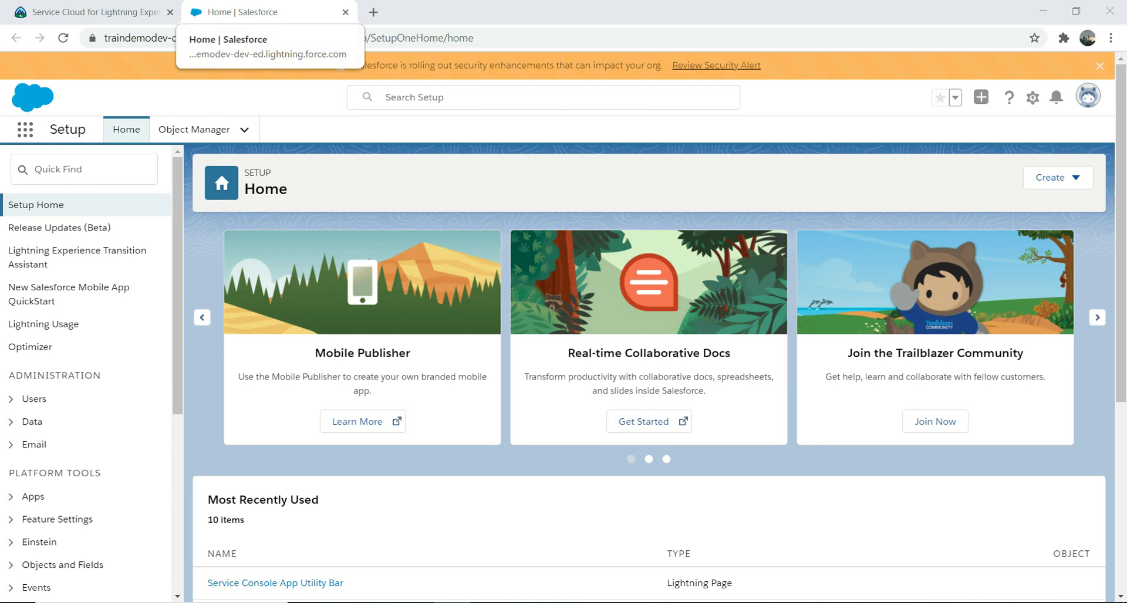
{"action": "left_click", "coordinate": [88, 12]}
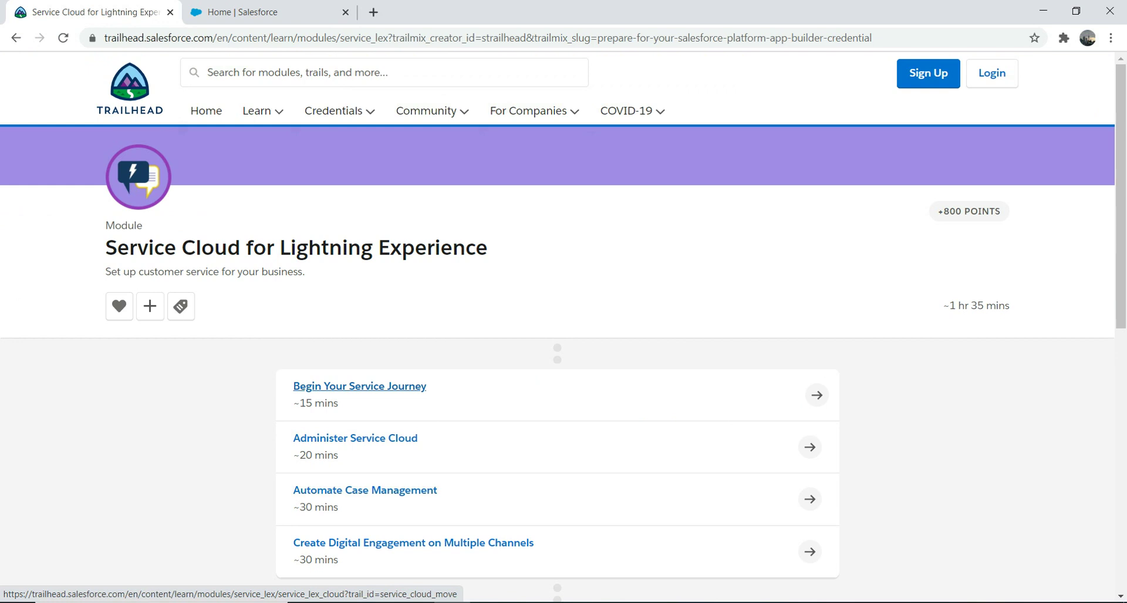
{"action": "left_click", "coordinate": [359, 386]}
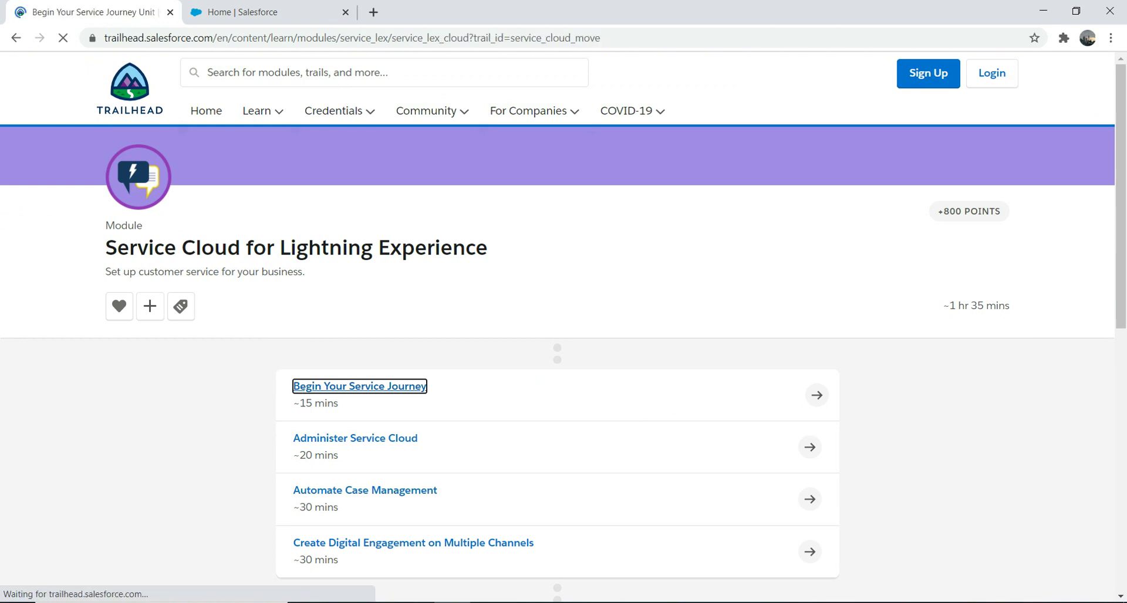
{"action": "scroll", "coordinate": [387, 346], "scroll_direction": "down", "scroll_amount": 10}
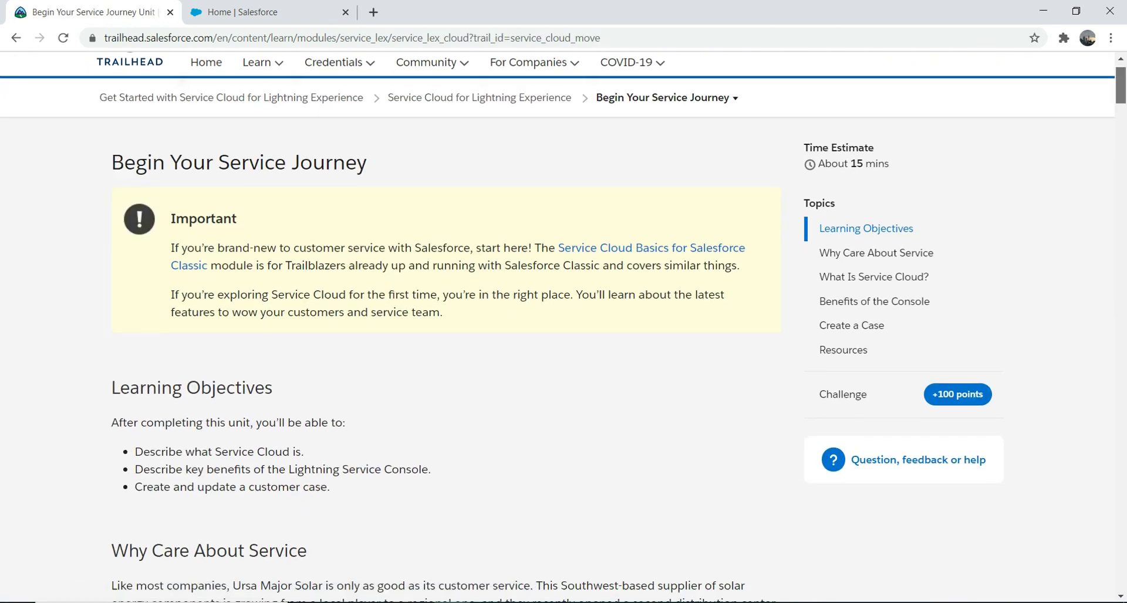
{"action": "scroll", "coordinate": [446, 346], "scroll_direction": "down", "scroll_amount": 20}
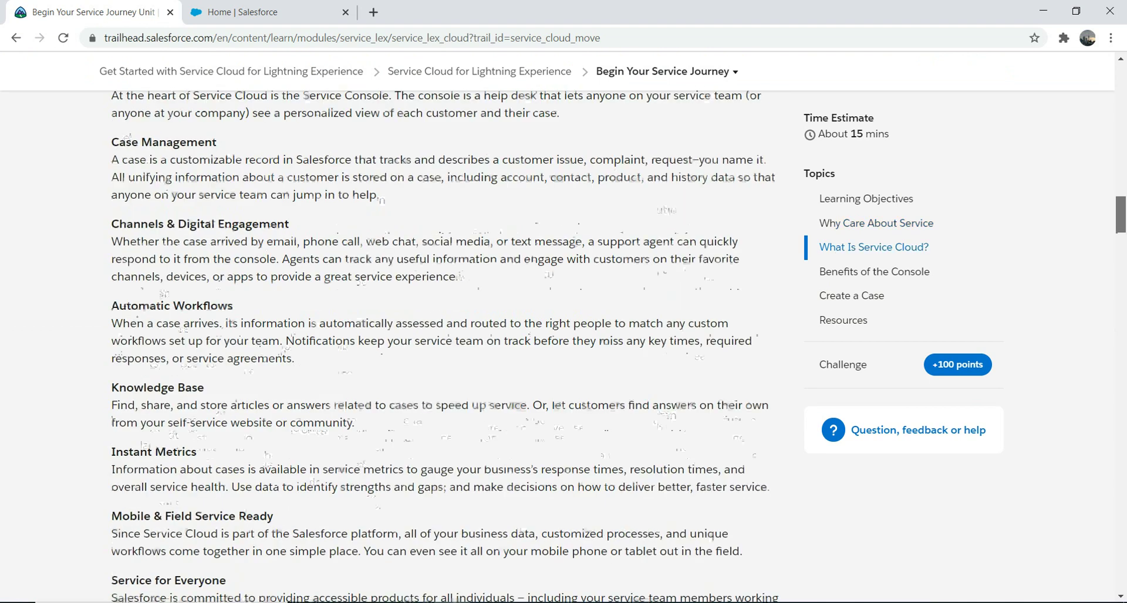
{"action": "scroll", "coordinate": [446, 347], "scroll_direction": "down", "scroll_amount": 15}
{"action": "scroll", "coordinate": [446, 346], "scroll_direction": "up", "scroll_amount": 10}
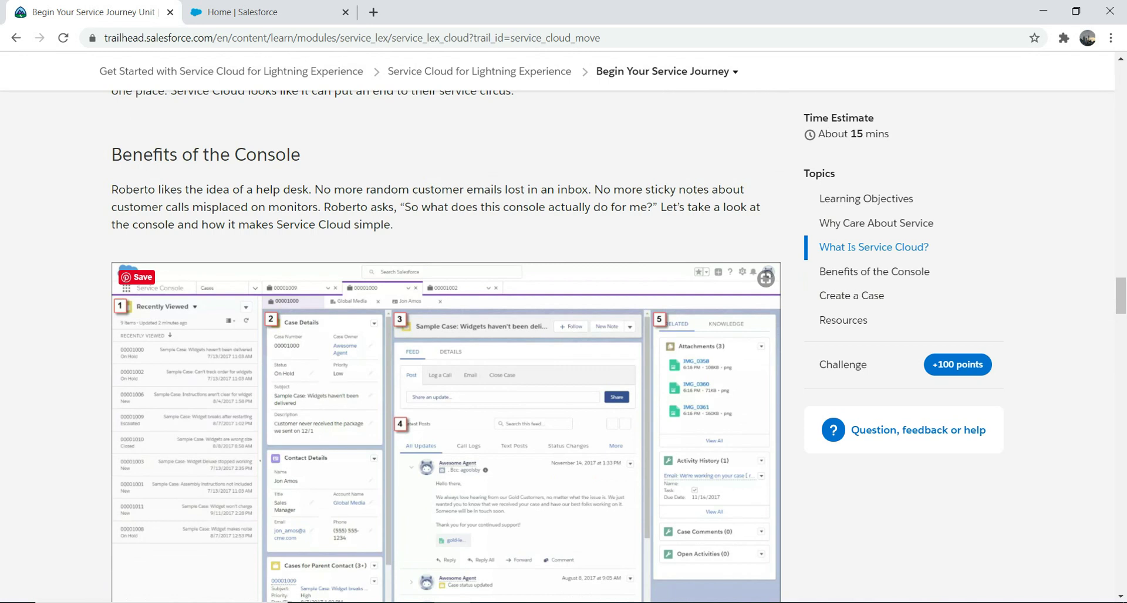
{"action": "scroll", "coordinate": [446, 347], "scroll_direction": "down", "scroll_amount": 10}
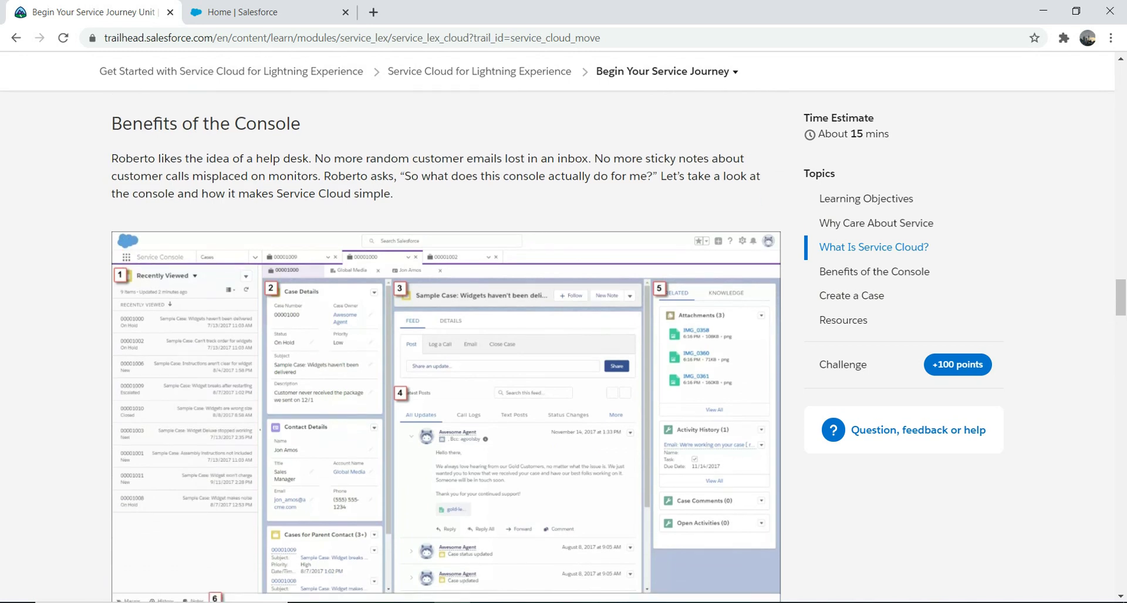
{"action": "key", "text": "alt+Left"}
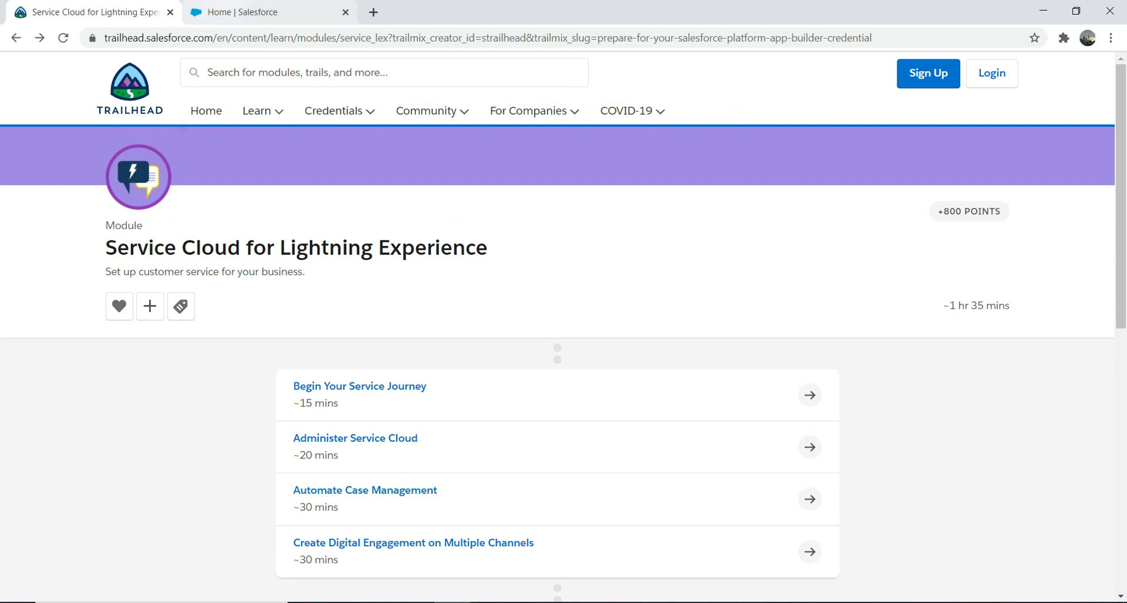
{"action": "left_click", "coordinate": [246, 11]}
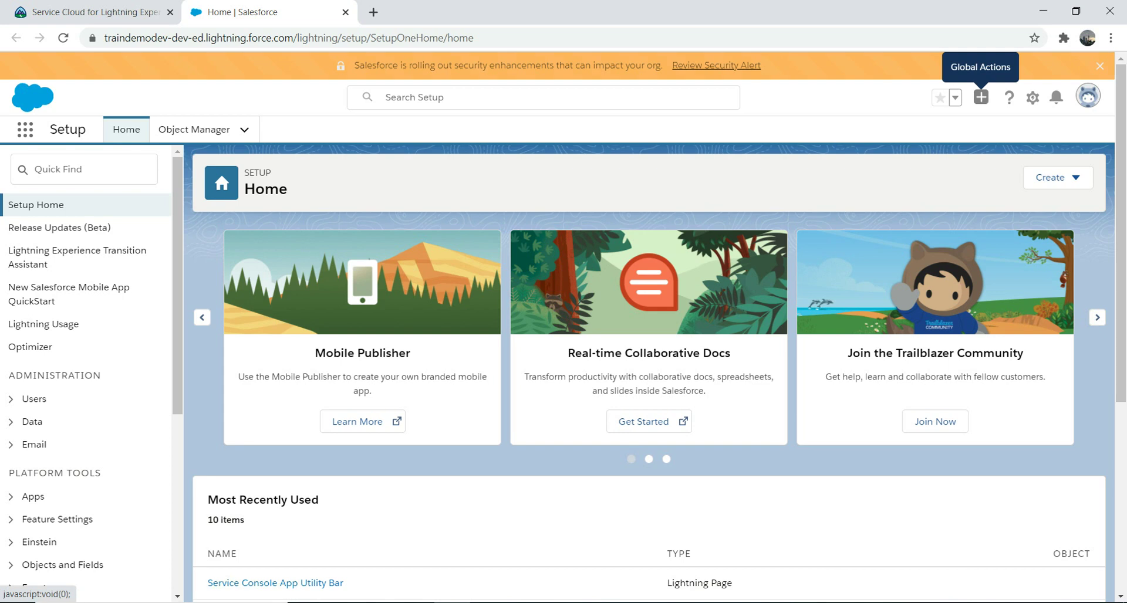
Start a new case from Global Actions for the test contact, keeping status New.
{"action": "left_click", "coordinate": [981, 97]}
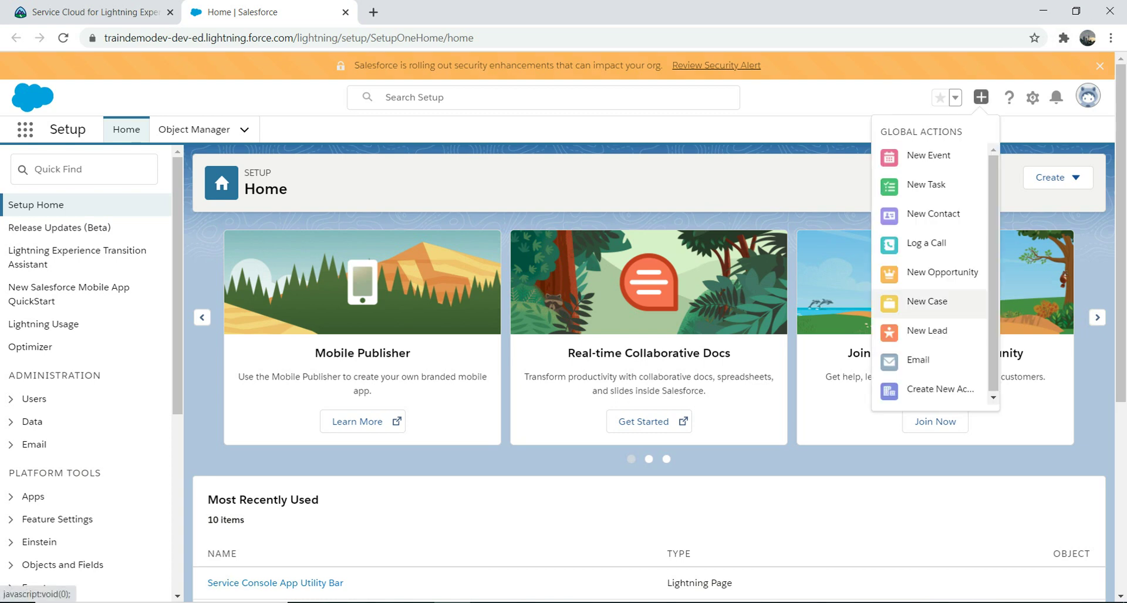
{"action": "left_click", "coordinate": [928, 301]}
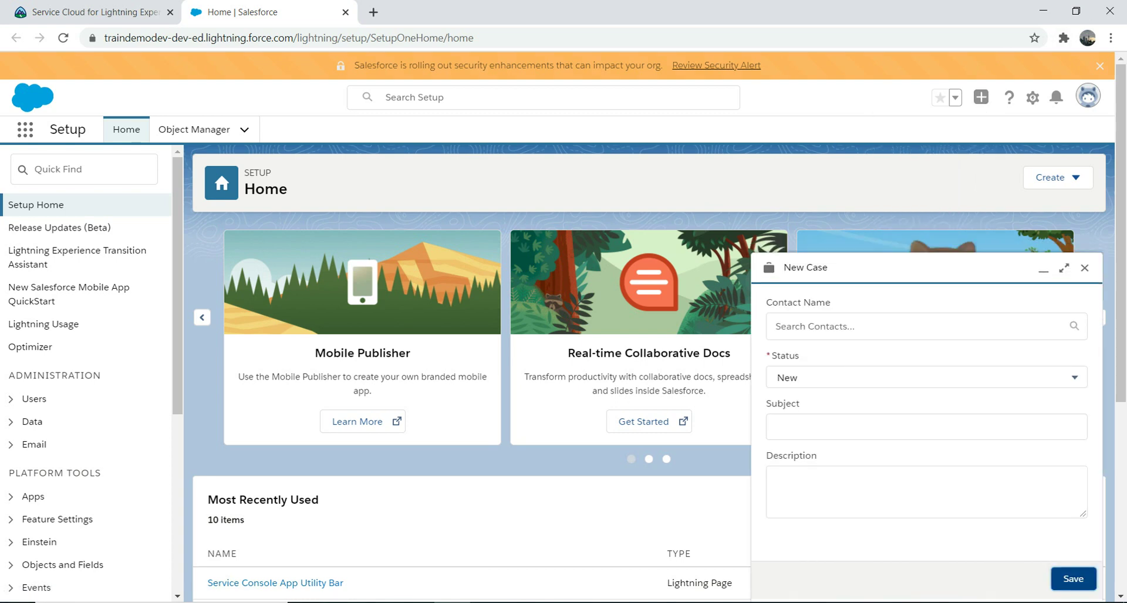
{"action": "left_click", "coordinate": [915, 326]}
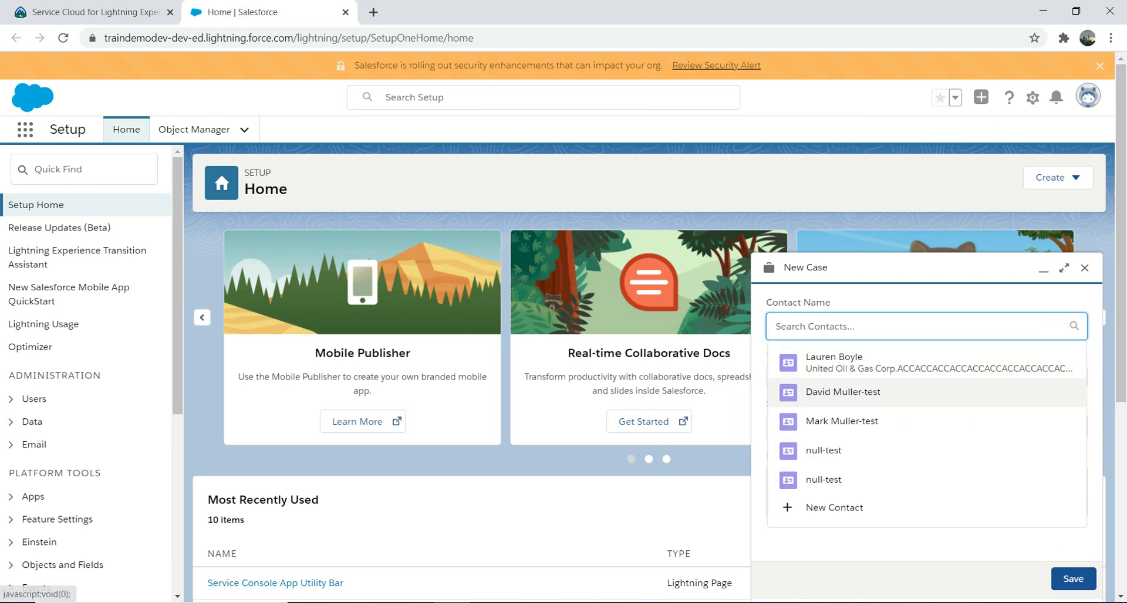
{"action": "left_click", "coordinate": [843, 392]}
{"action": "left_click", "coordinate": [926, 383]}
{"action": "left_click", "coordinate": [926, 383]}
Enter the case subject 'Wine delivery pending'.
{"action": "left_click", "coordinate": [776, 433]}
{"action": "type", "text": "Wine delivery pending"}
Write the description saying the 50 bottles of ordered wine were not received.
{"action": "key", "text": "Tab"}
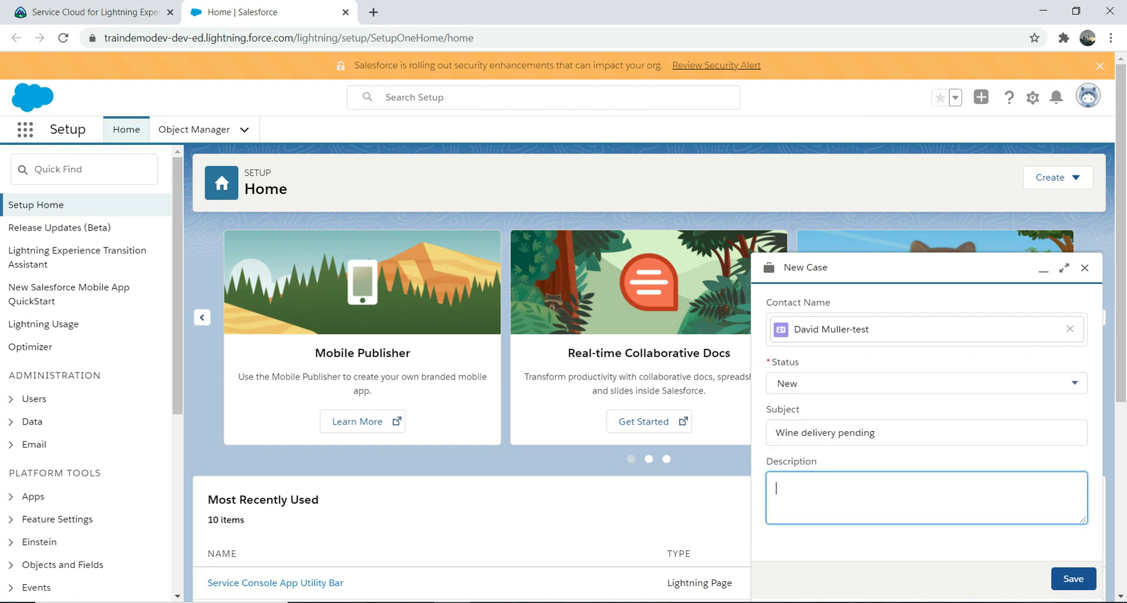
{"action": "type", "text": "We did not recieve our 50 bottles of ordered wine"}
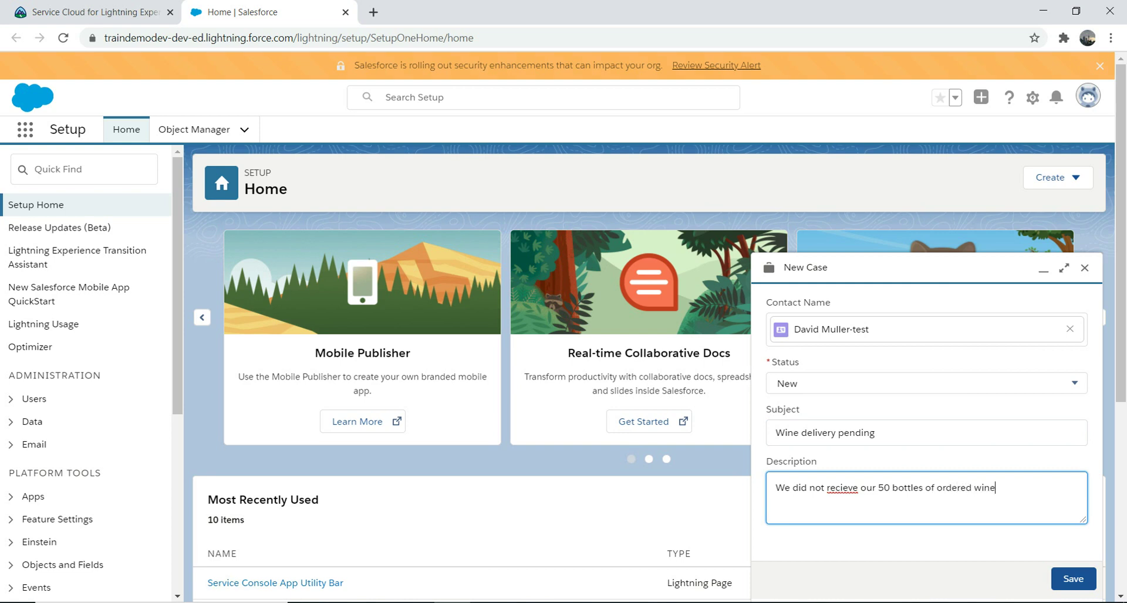
Correct 'recieve' to 'receive', save the case, and open the new case 00001027.
{"action": "right_click", "coordinate": [842, 488]}
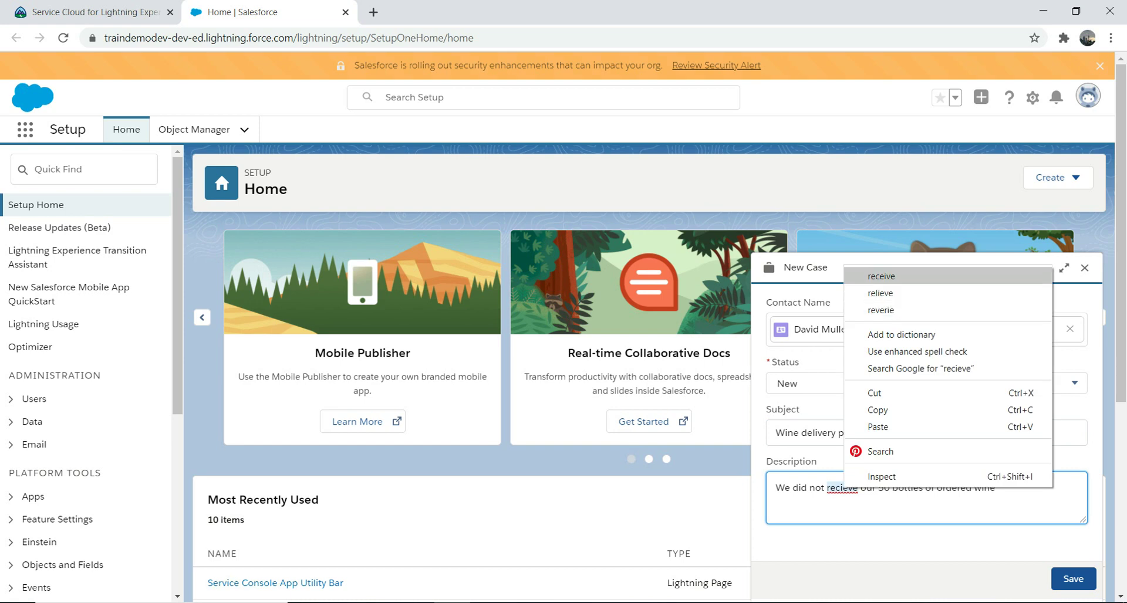
{"action": "left_click", "coordinate": [868, 274]}
{"action": "left_click", "coordinate": [1073, 579]}
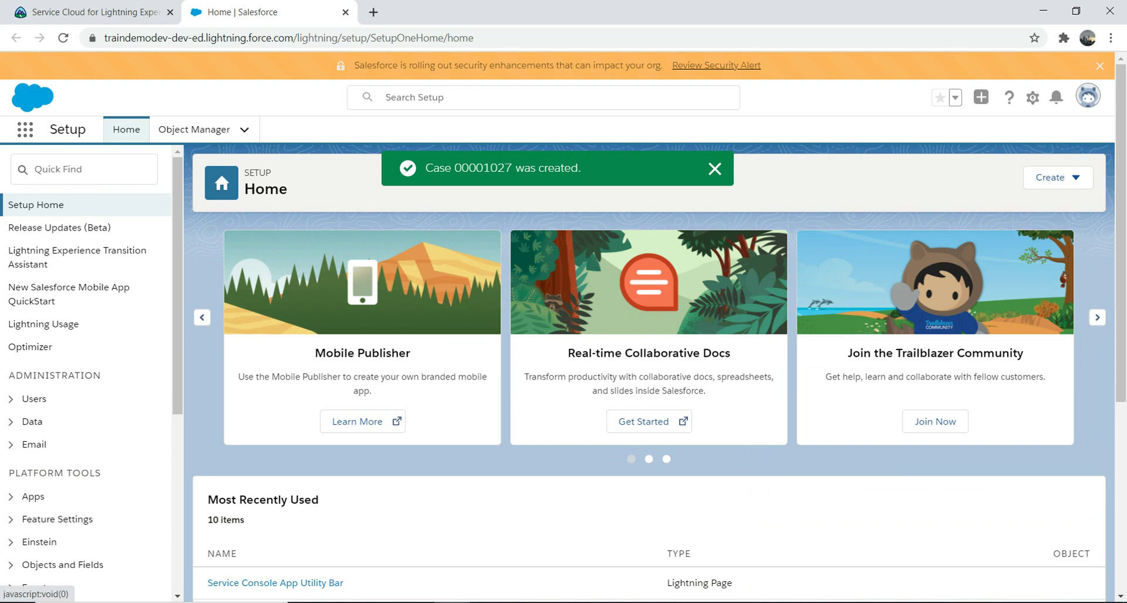
{"action": "left_click", "coordinate": [483, 168]}
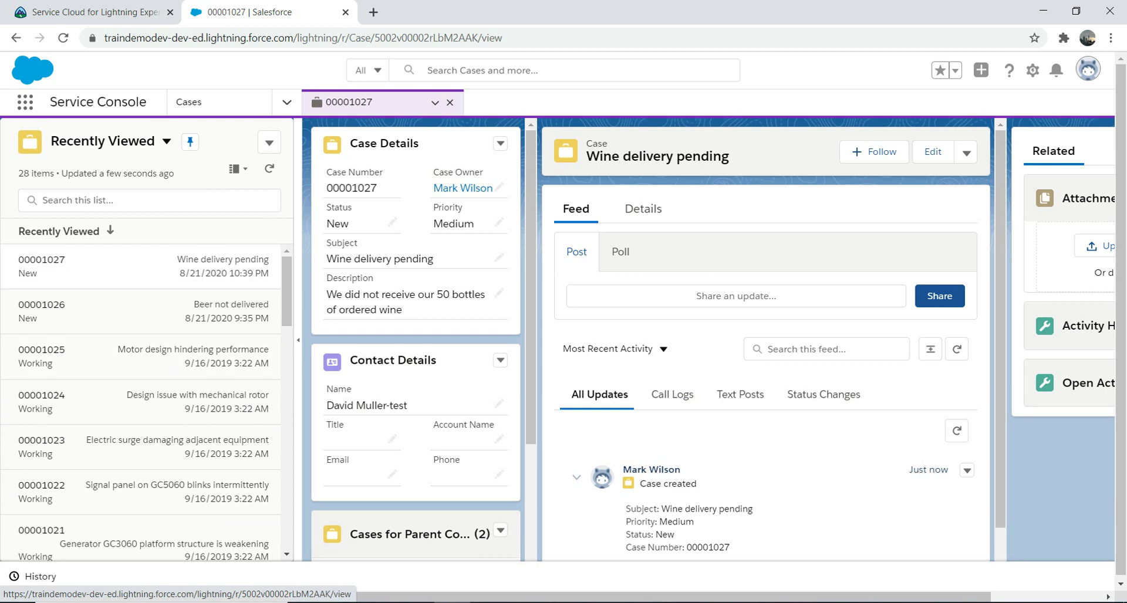
Open case 00001027 from the Recently Viewed cases list.
{"action": "left_click", "coordinate": [141, 265]}
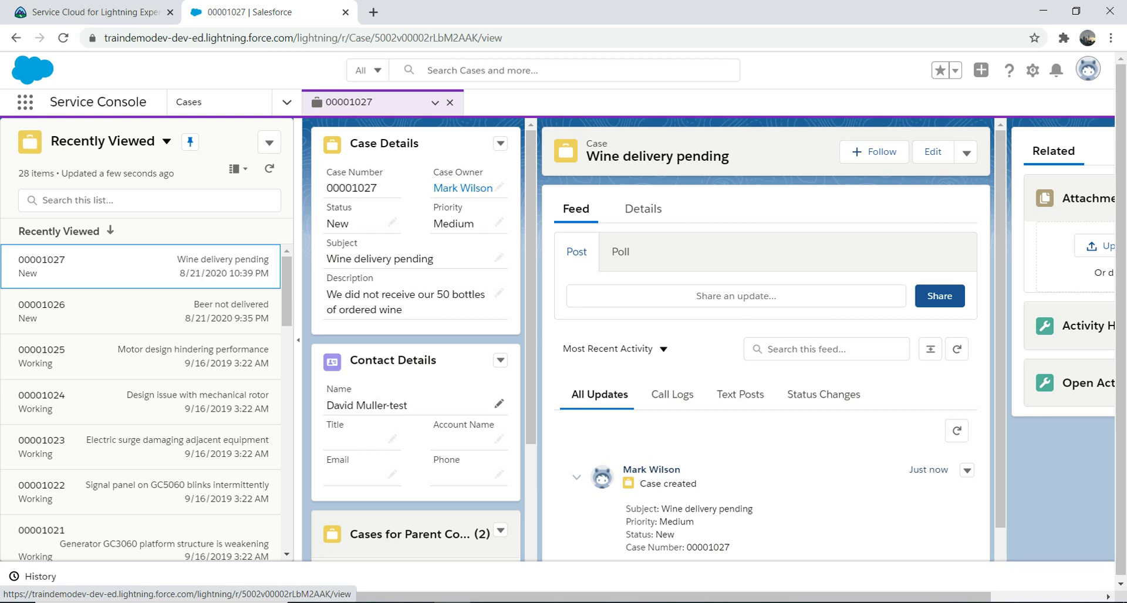
Open the test contact's record as a subtab, then return to case 00001027's details.
{"action": "scroll", "coordinate": [499, 381], "scroll_direction": "down", "scroll_amount": 3}
{"action": "scroll", "coordinate": [499, 474], "scroll_direction": "up", "scroll_amount": 3}
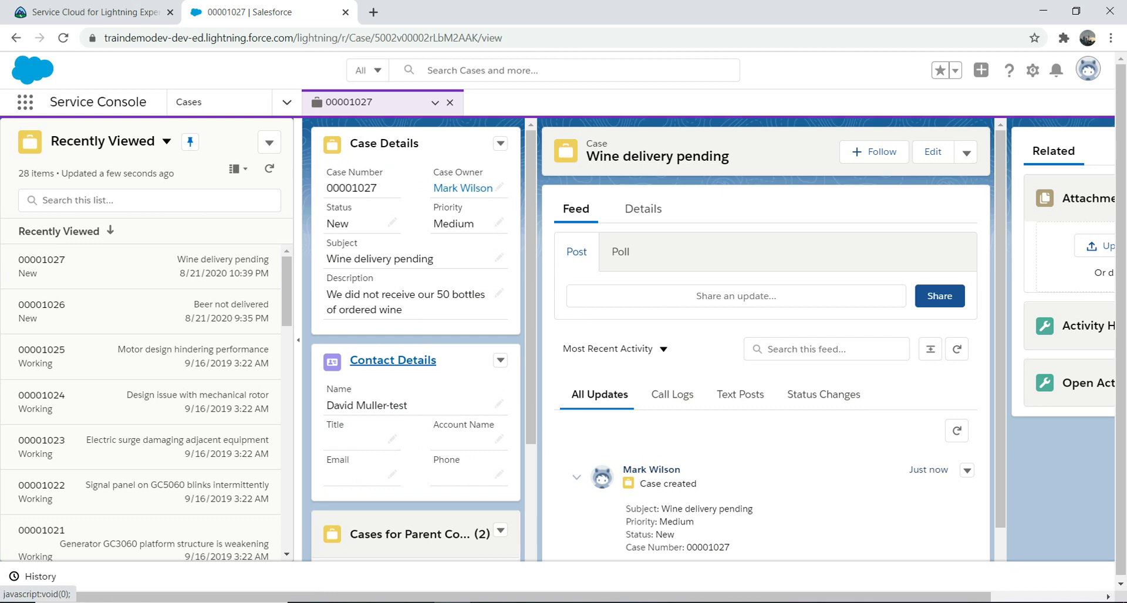
{"action": "left_click", "coordinate": [393, 361]}
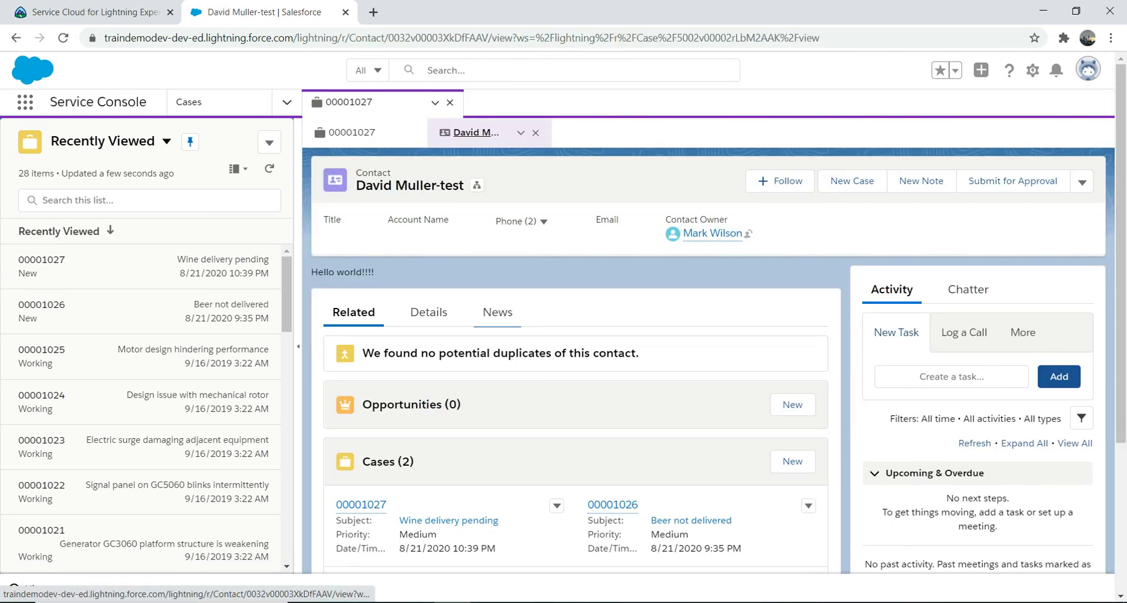
{"action": "scroll", "coordinate": [575, 376], "scroll_direction": "down", "scroll_amount": 3}
{"action": "scroll", "coordinate": [576, 376], "scroll_direction": "up", "scroll_amount": 3}
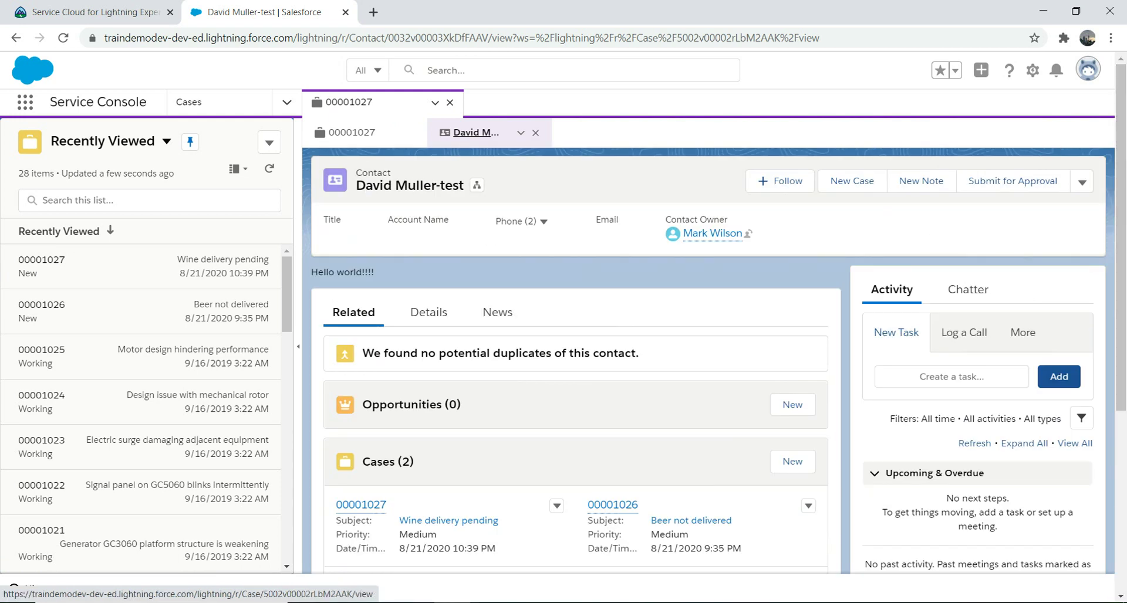
{"action": "left_click", "coordinate": [352, 132]}
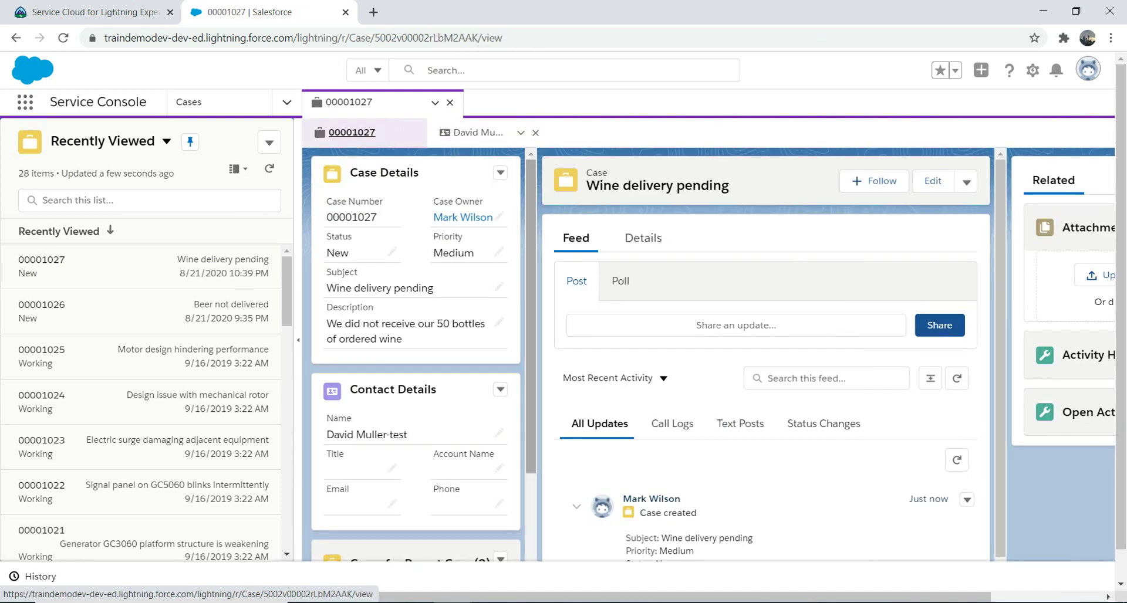
{"action": "scroll", "coordinate": [411, 393], "scroll_direction": "down", "scroll_amount": 3}
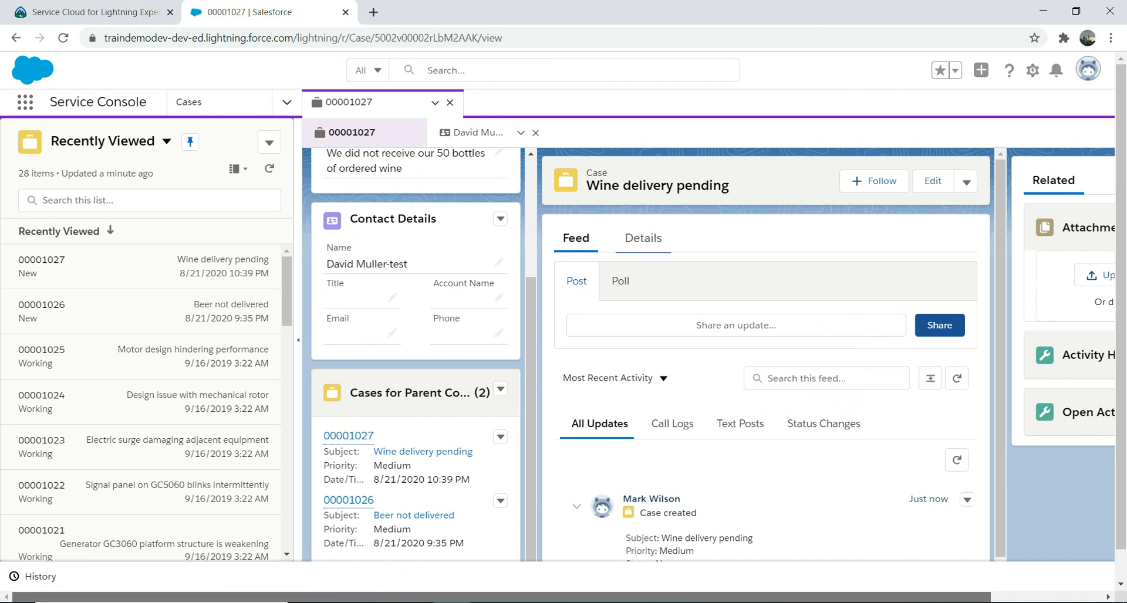
{"action": "left_click_drag", "start_coordinate": [501, 597], "coordinate": [541, 598]}
Cycle the case feed filters, then open case 00001025 'Motor design hindering performance'.
{"action": "left_click", "coordinate": [626, 424]}
{"action": "key", "text": "Right"}
{"action": "key", "text": "Right"}
{"action": "key", "text": "Right"}
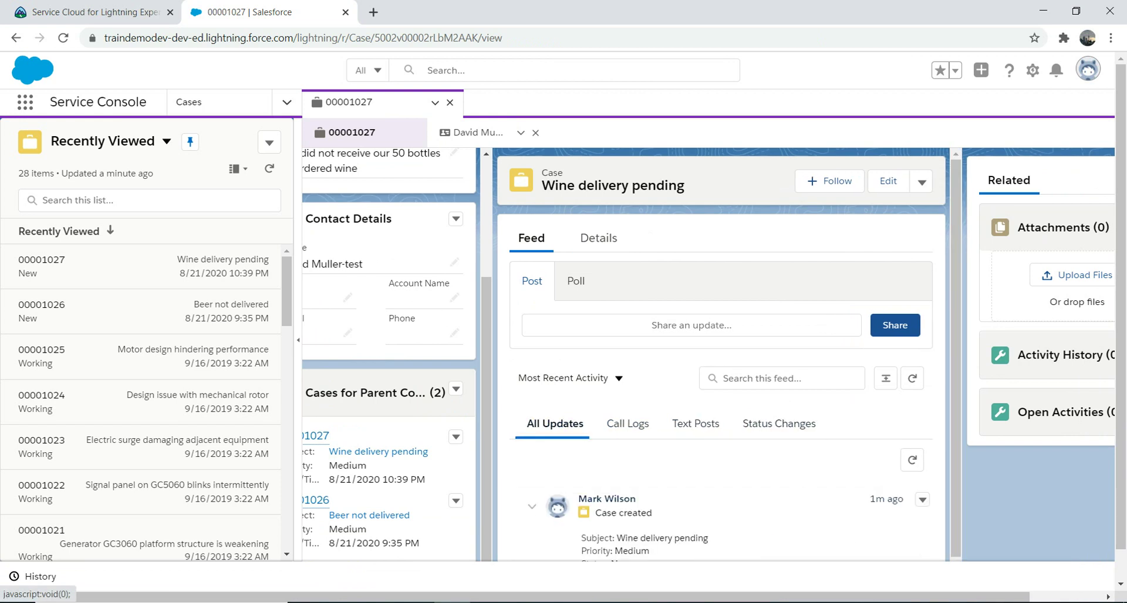
{"action": "scroll", "coordinate": [681, 352], "scroll_direction": "right", "scroll_amount": 3}
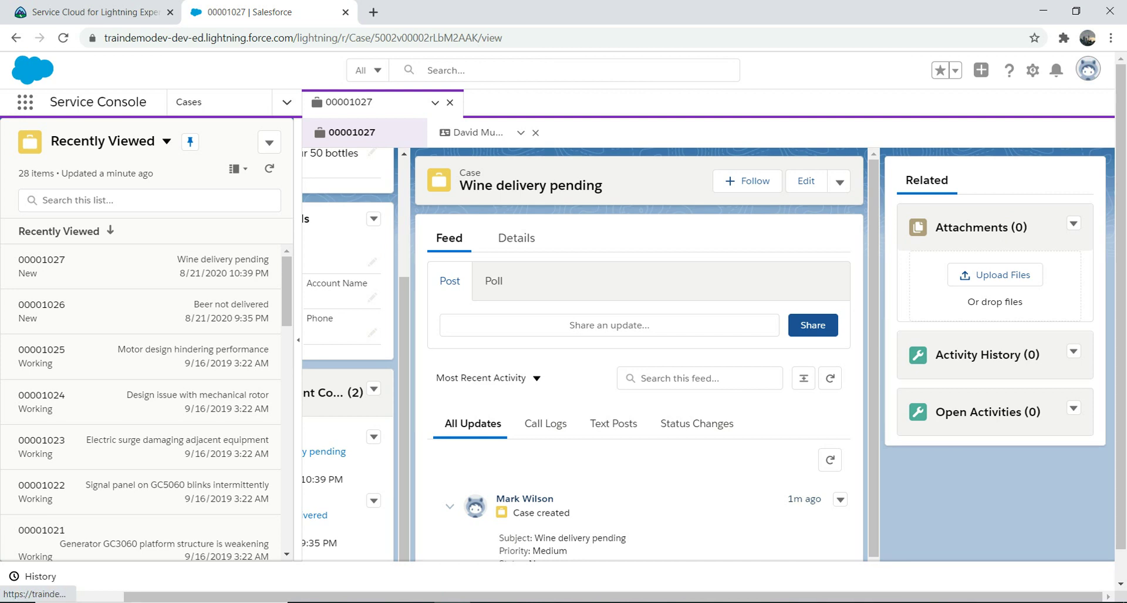
{"action": "scroll", "coordinate": [587, 596], "scroll_direction": "left", "scroll_amount": 2}
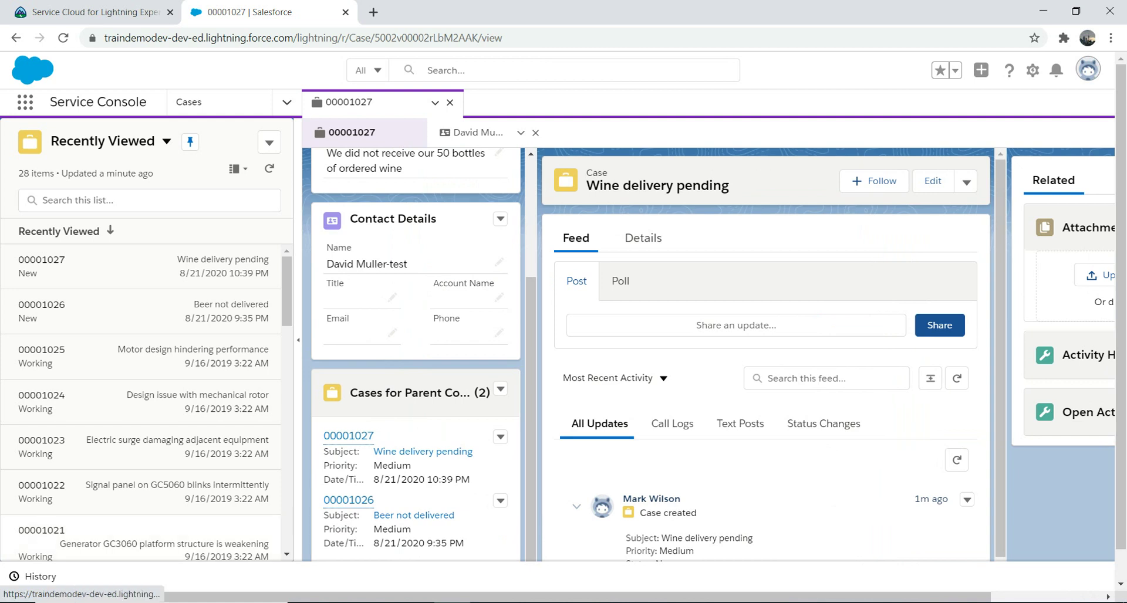
{"action": "left_click", "coordinate": [41, 350]}
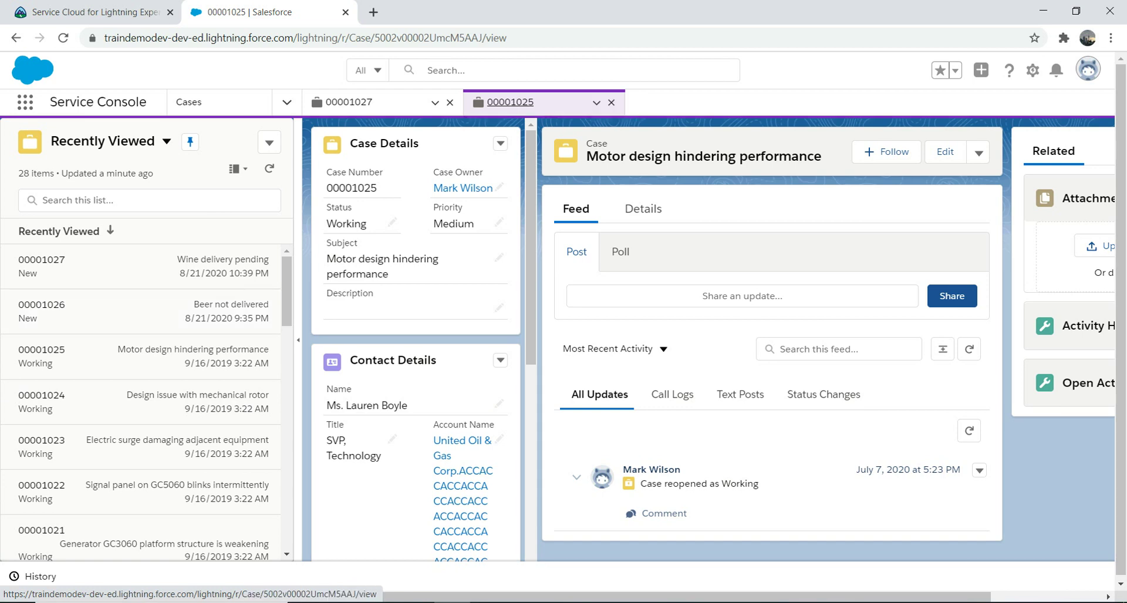
Move the 00001027 tab after 00001025, then switch back to 'Wine delivery pending'.
{"action": "left_click", "coordinate": [349, 102]}
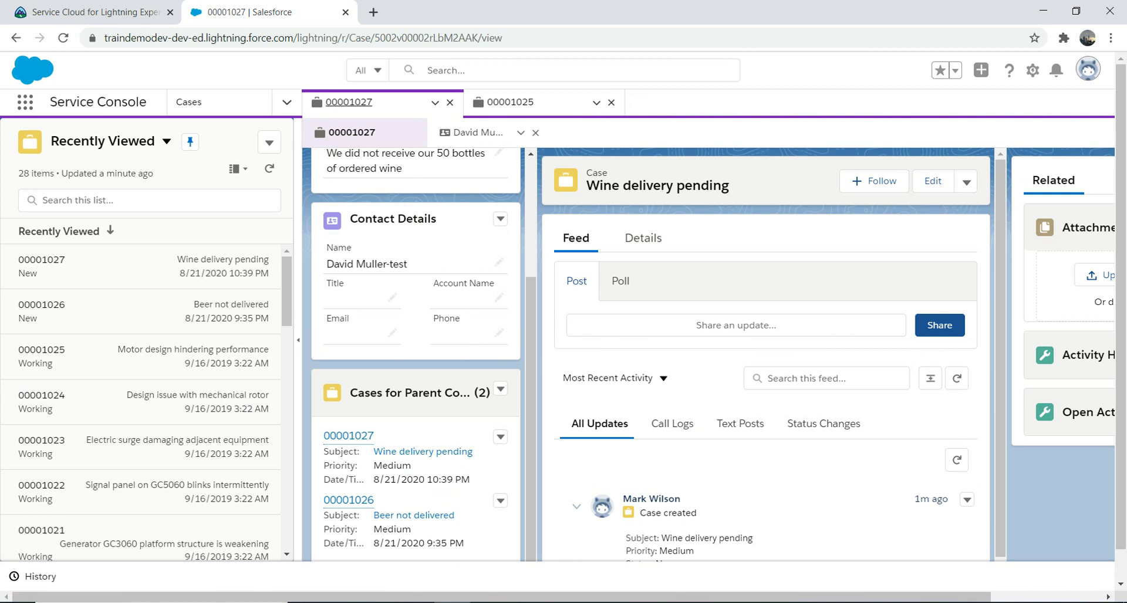
{"action": "left_click_drag", "start_coordinate": [349, 102], "coordinate": [578, 103]}
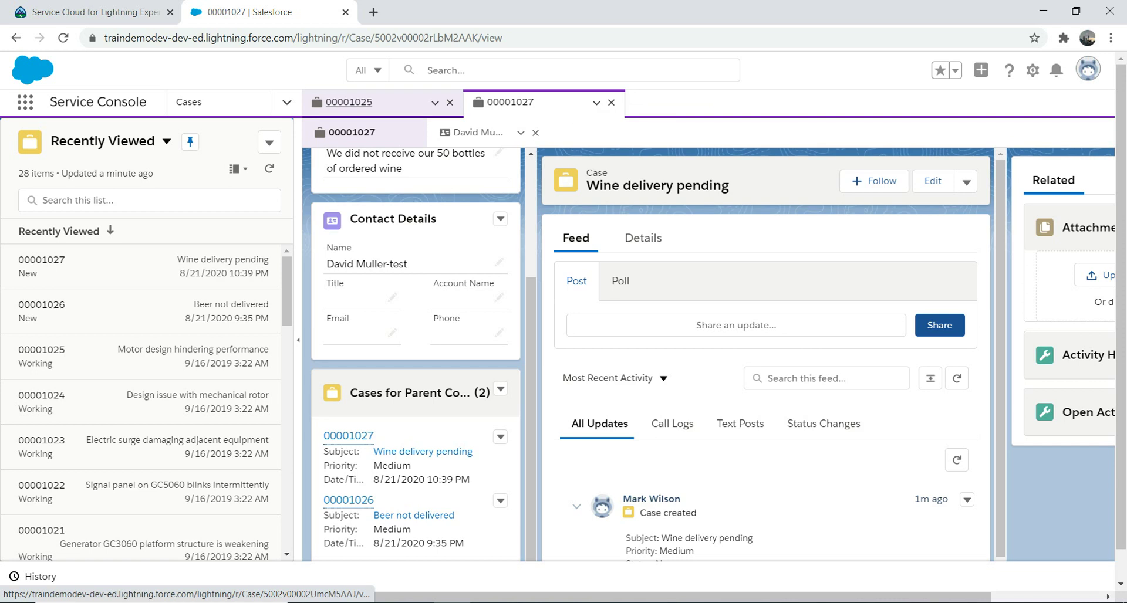
{"action": "left_click", "coordinate": [349, 102]}
{"action": "left_click", "coordinate": [510, 102]}
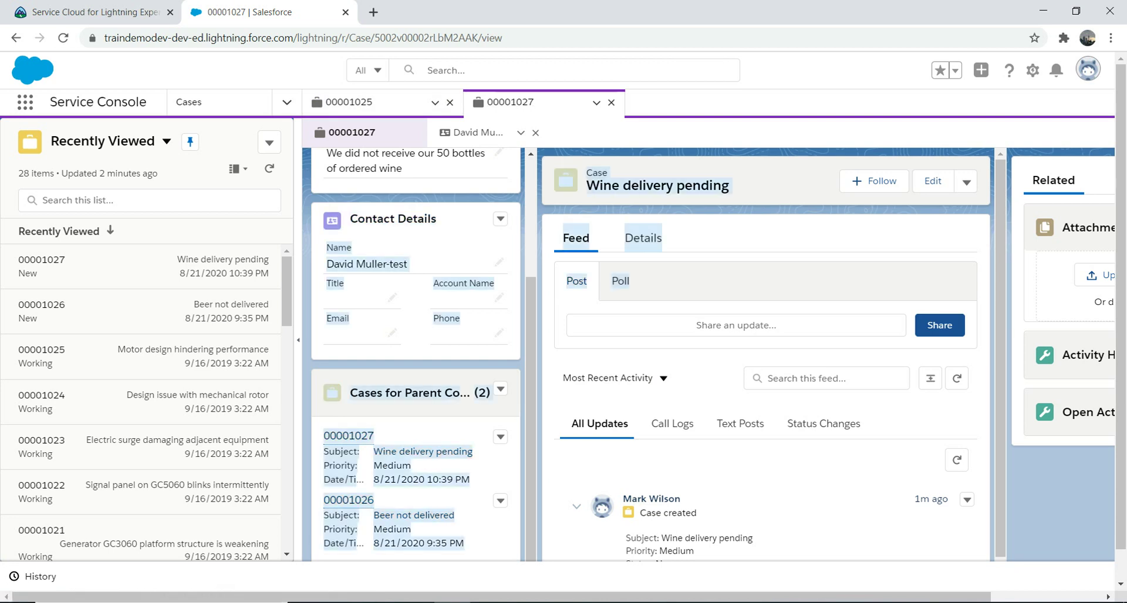
{"action": "scroll", "coordinate": [415, 352], "scroll_direction": "up", "scroll_amount": 3}
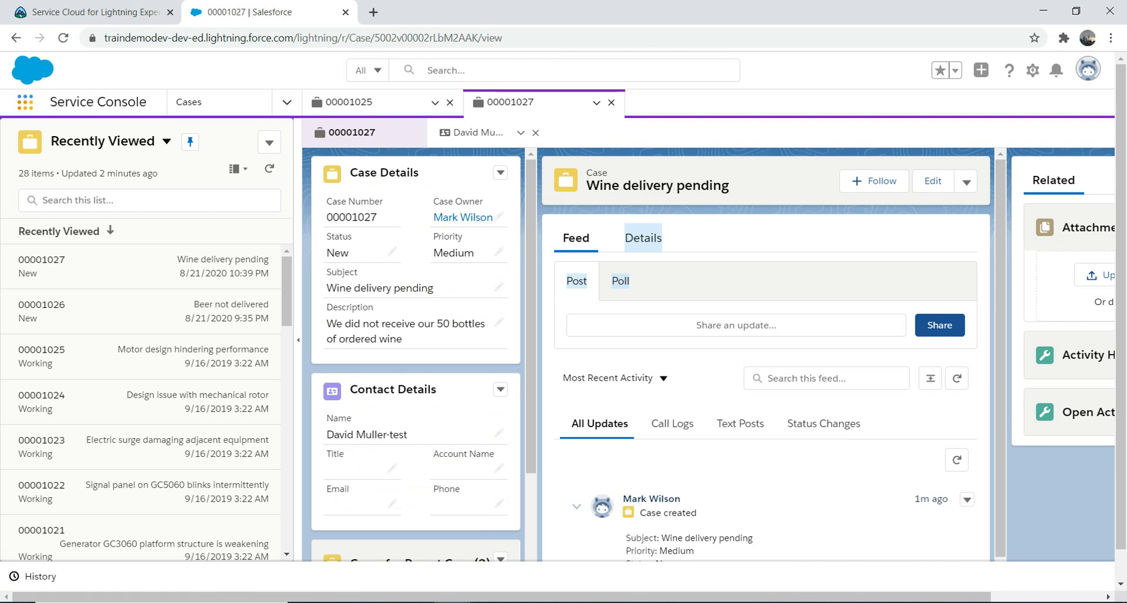
Switch to the Service app by searching 'ser' in the App Launcher.
{"action": "left_click", "coordinate": [24, 101]}
{"action": "type", "text": "s"}
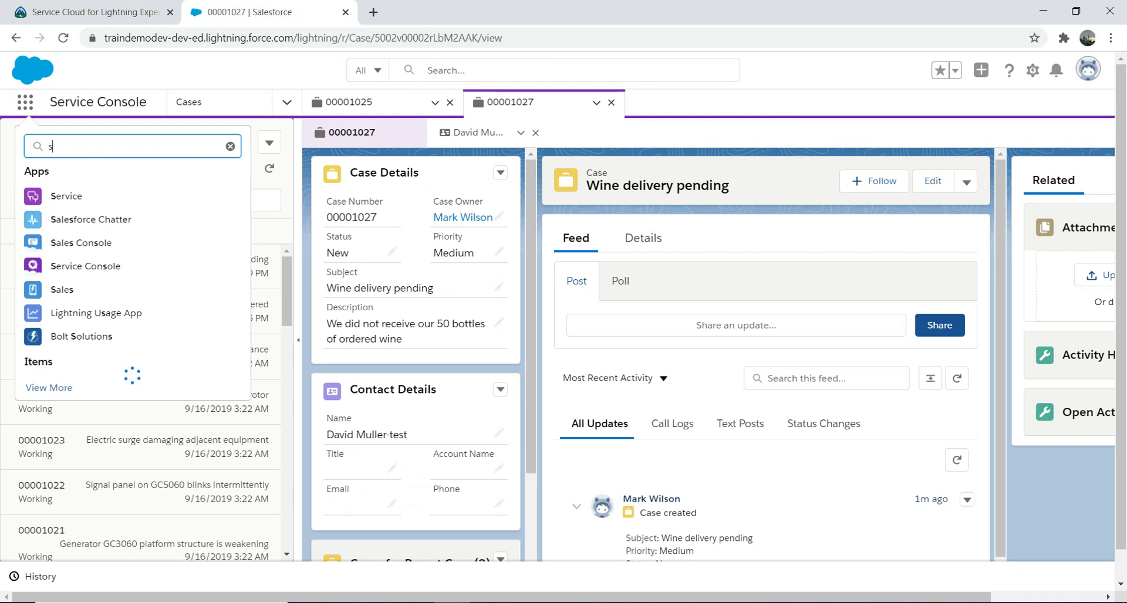
{"action": "type", "text": "erv"}
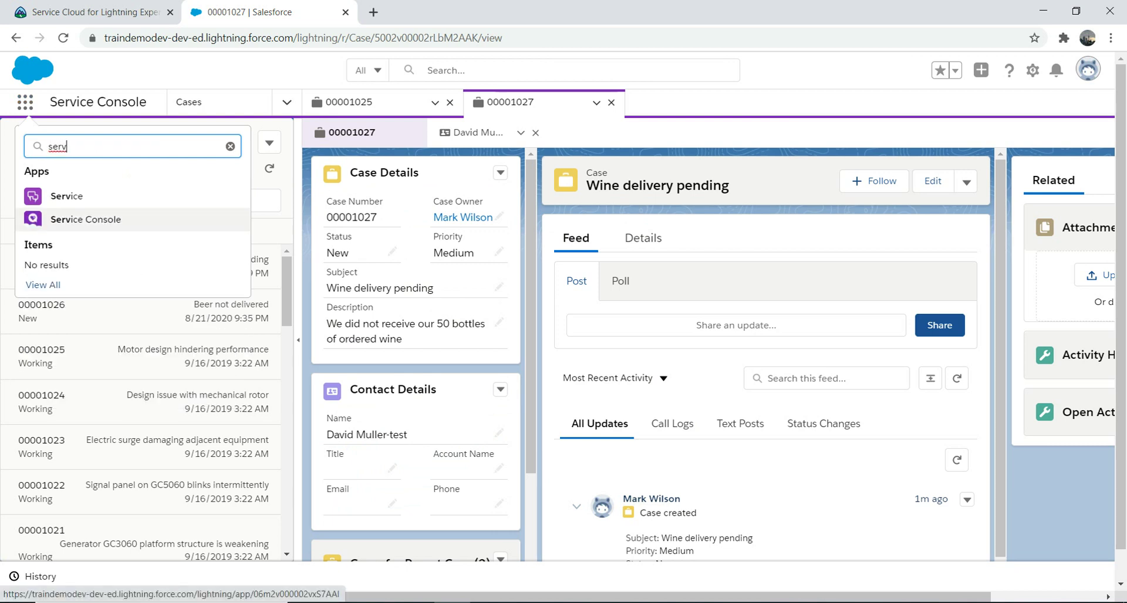
{"action": "left_click", "coordinate": [25, 102]}
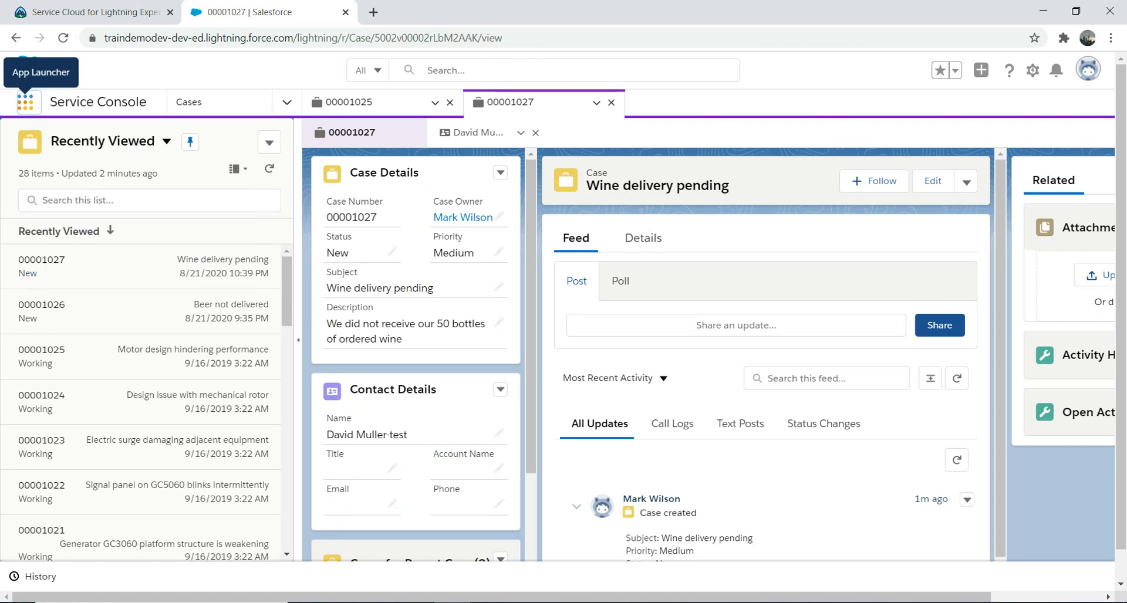
{"action": "left_click_drag", "start_coordinate": [502, 597], "coordinate": [612, 597]}
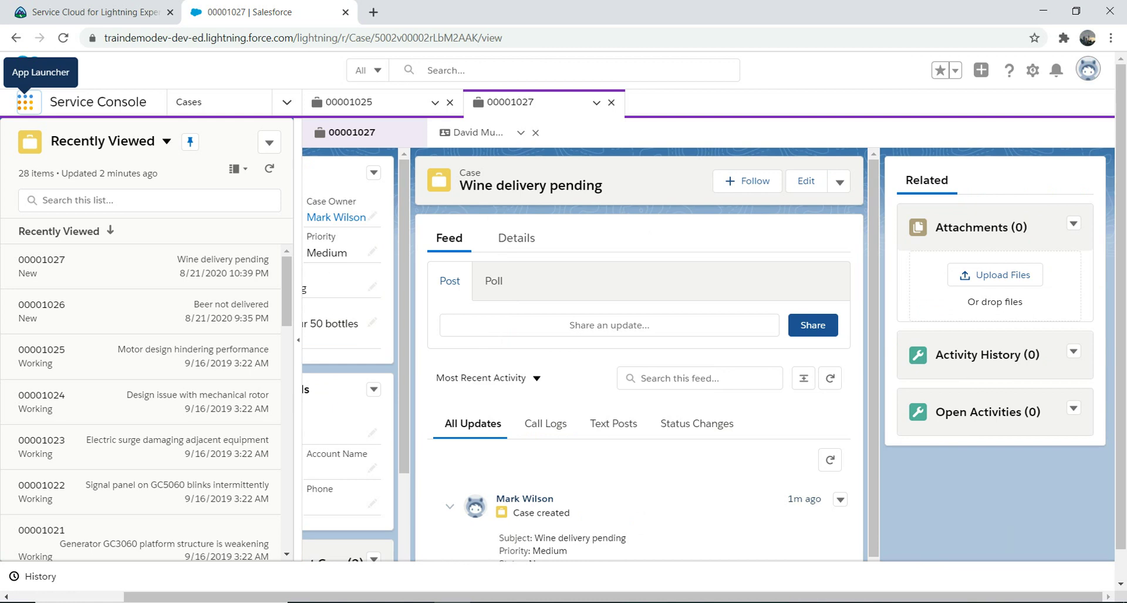
{"action": "left_click", "coordinate": [1032, 69]}
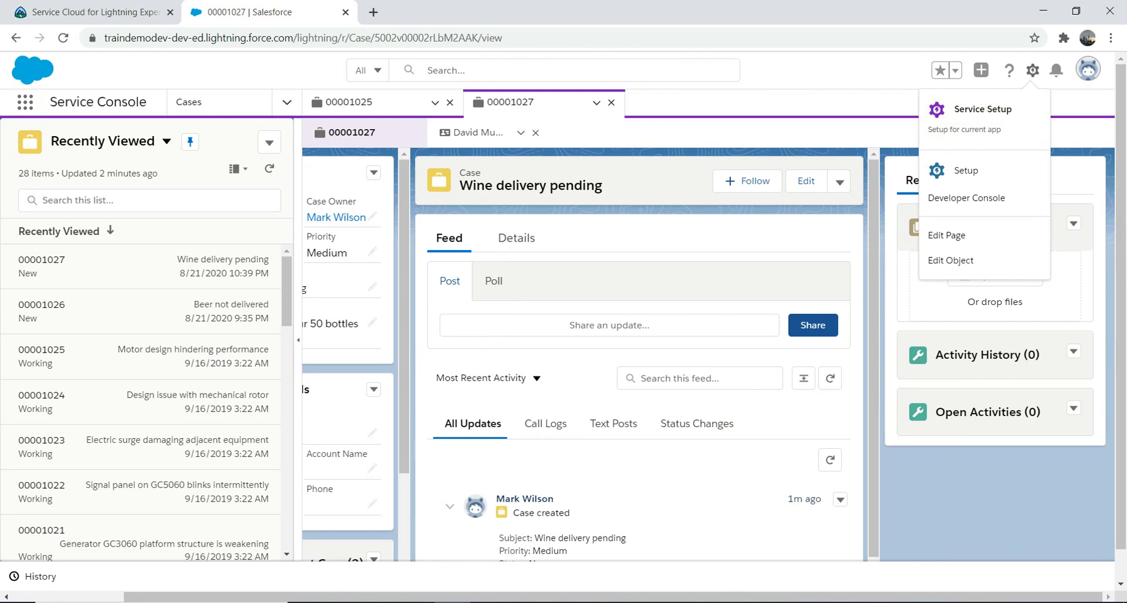
{"action": "key", "text": "Escape"}
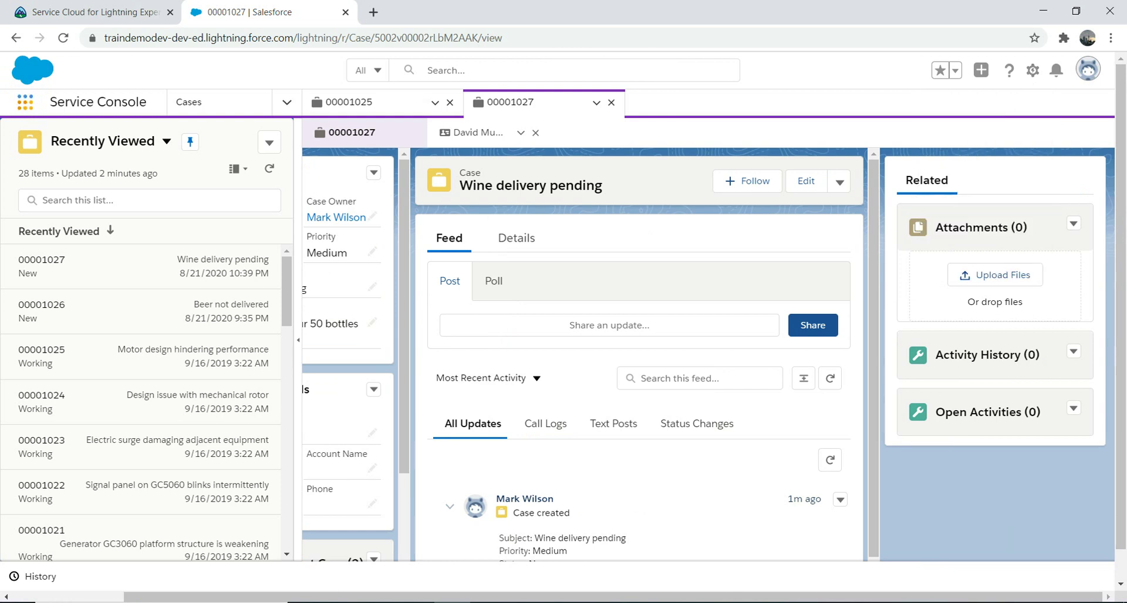
{"action": "left_click", "coordinate": [25, 102]}
{"action": "type", "text": "ser"}
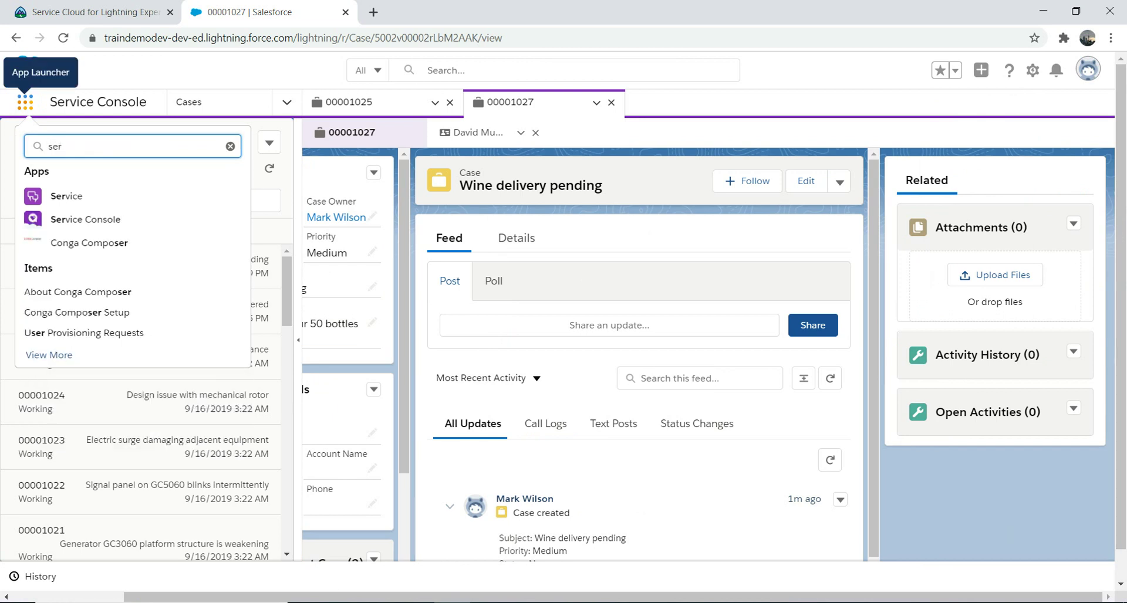
{"action": "key", "text": "Return"}
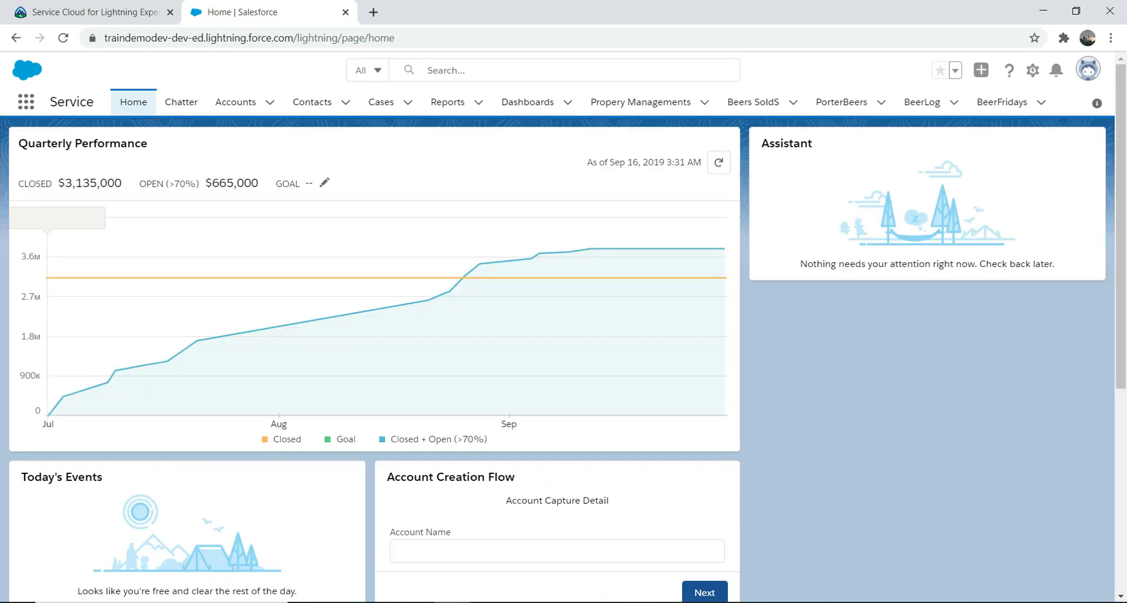
Open case 00001027 from the Cases tab's Recently Viewed list.
{"action": "left_click", "coordinate": [381, 102]}
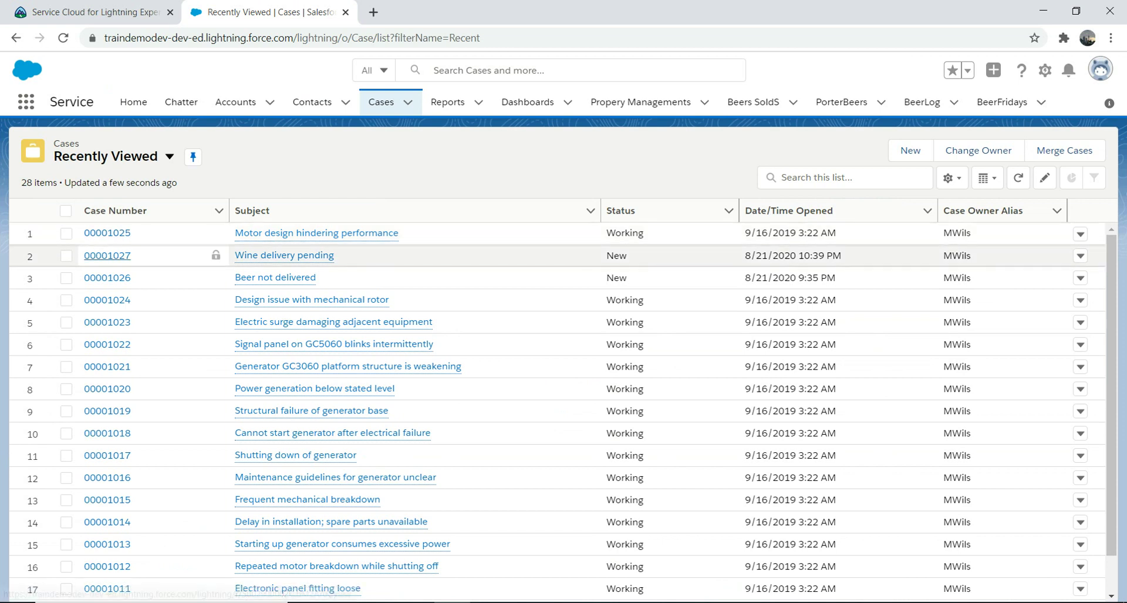
{"action": "left_click", "coordinate": [107, 255]}
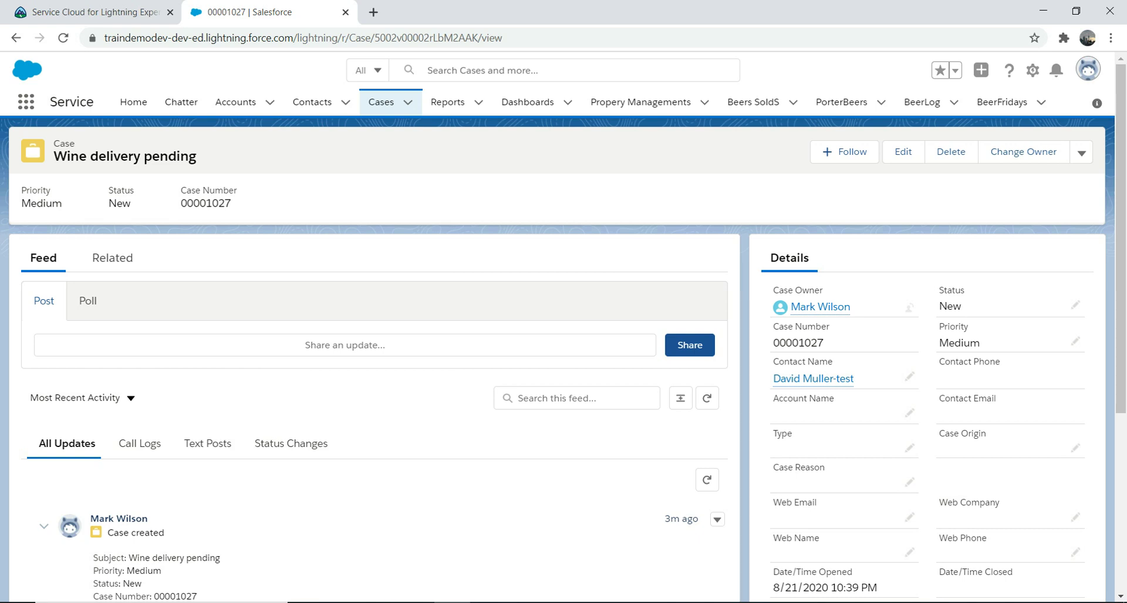
Scroll the 'Wine delivery pending' case page and bring up the Setup gear menu.
{"action": "mouse_move", "coordinate": [1120, 235]}
{"action": "left_mouse_down"}
{"action": "mouse_move", "coordinate": [1121, 401]}
{"action": "mouse_move", "coordinate": [1120, 242]}
{"action": "left_mouse_up"}
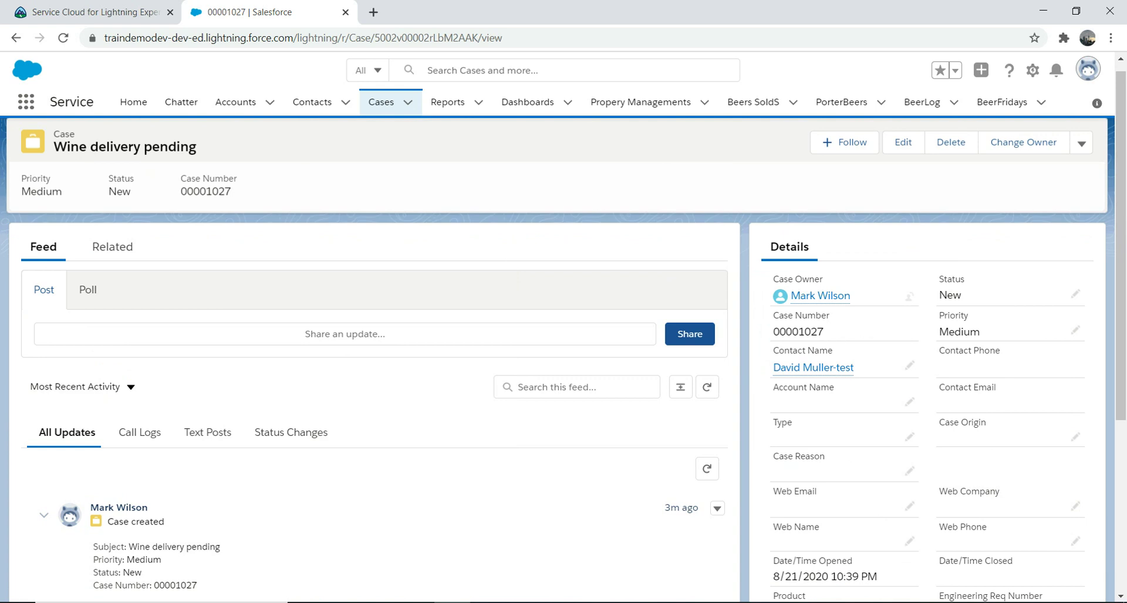
{"action": "left_click", "coordinate": [1032, 70]}
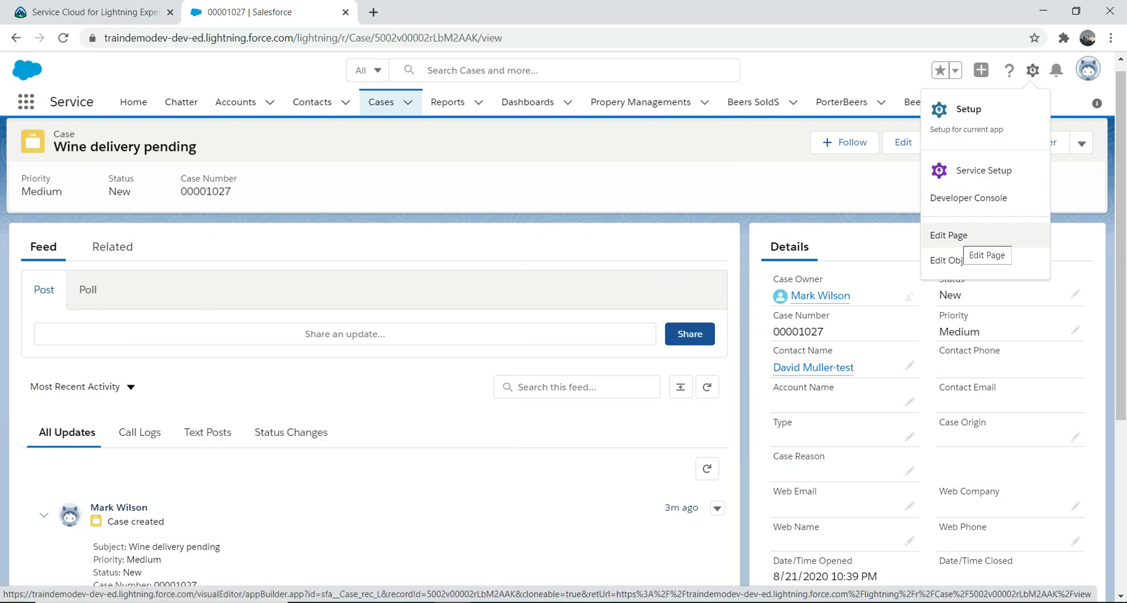
{"action": "left_click", "coordinate": [958, 238]}
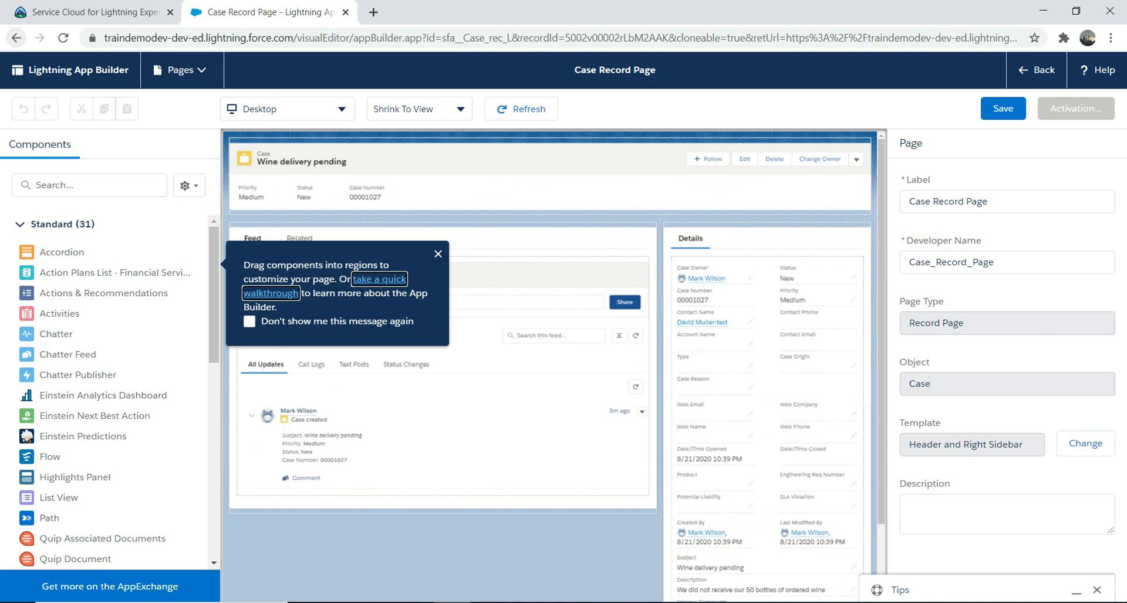
{"action": "left_click", "coordinate": [16, 38]}
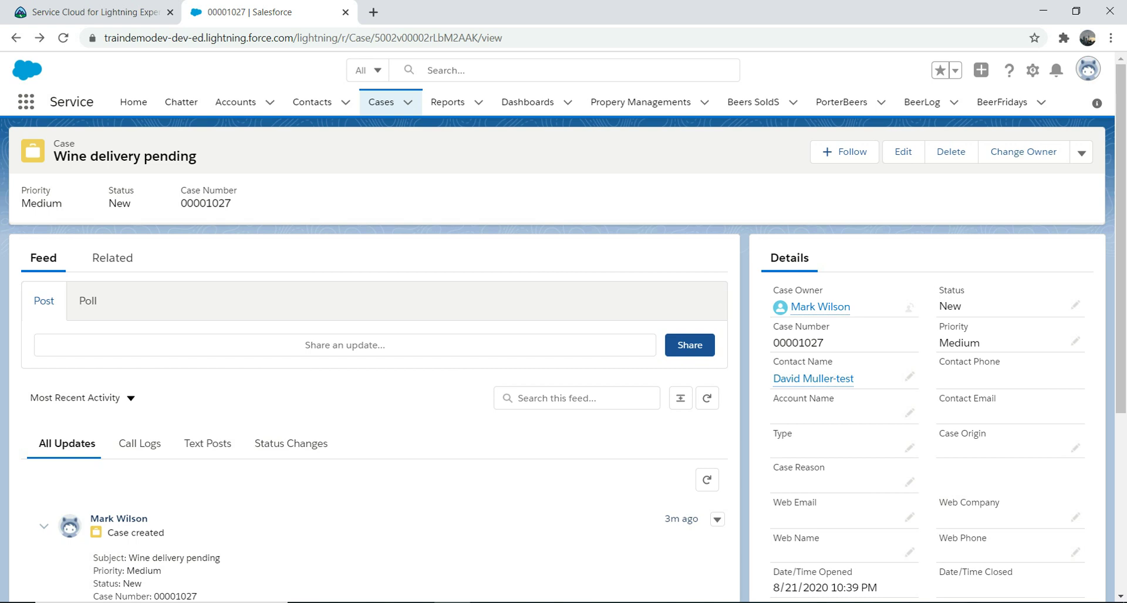
{"action": "key", "text": "ctrl+shift+Tab"}
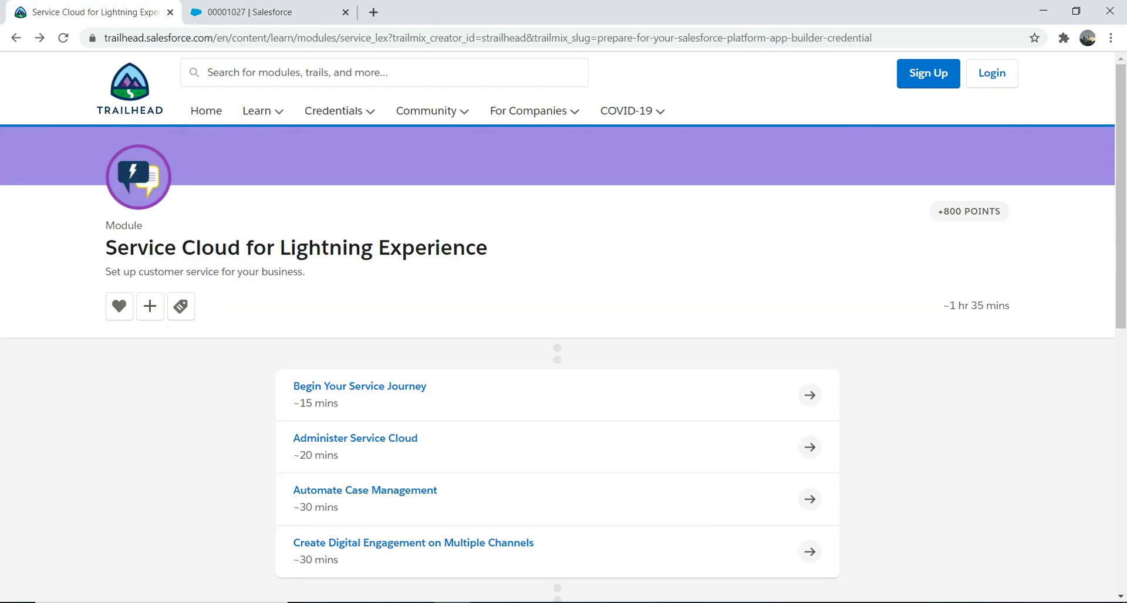
{"action": "scroll", "coordinate": [563, 328], "scroll_direction": "down", "scroll_amount": 1}
{"action": "scroll", "coordinate": [563, 329], "scroll_direction": "up", "scroll_amount": 1}
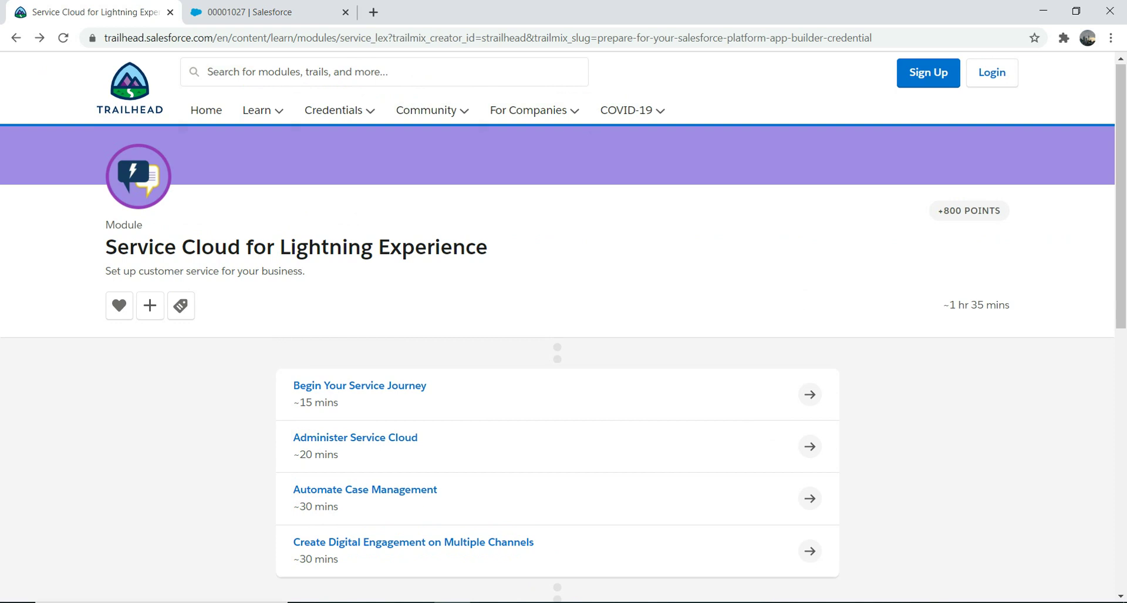
{"action": "key", "text": "ctrl+Tab"}
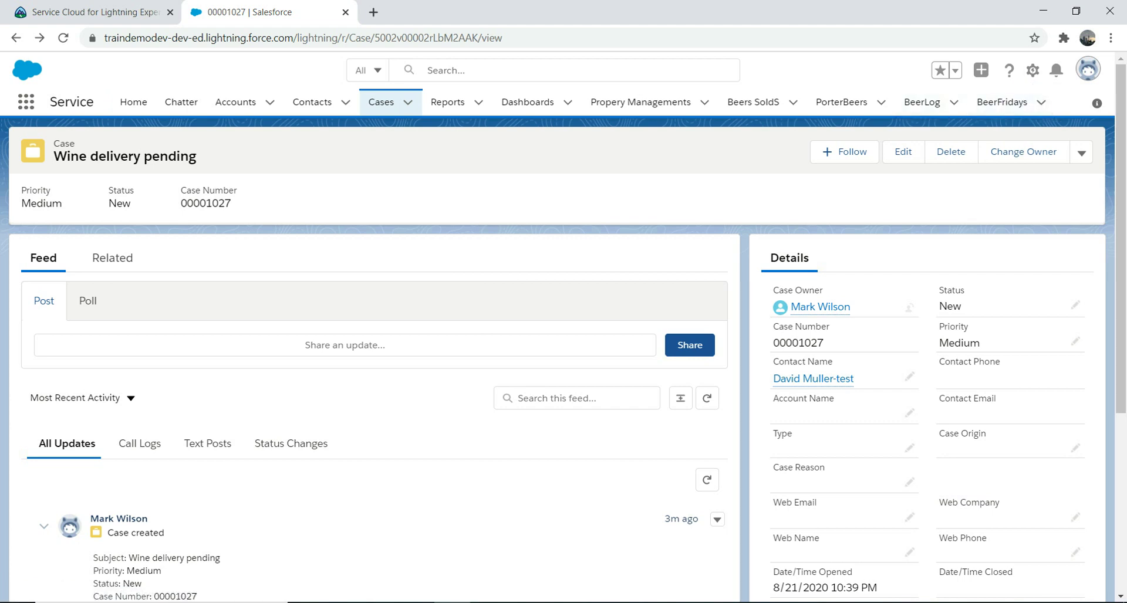
Go to Service Setup and reach App Manager through a Quick Find search for 'app'.
{"action": "left_click", "coordinate": [1032, 71]}
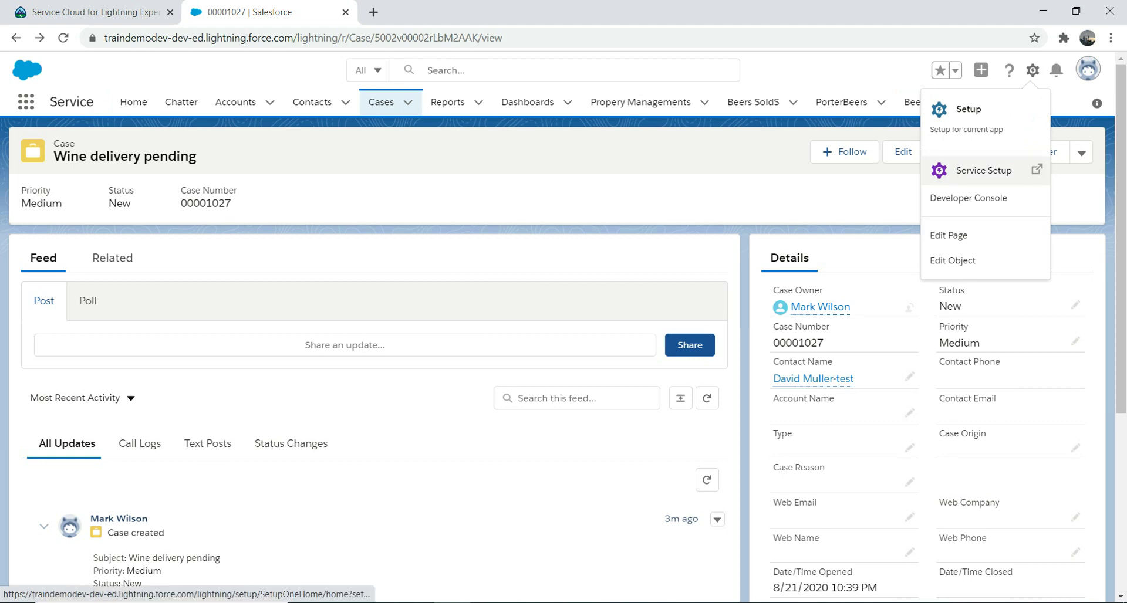
{"action": "left_click", "coordinate": [983, 170]}
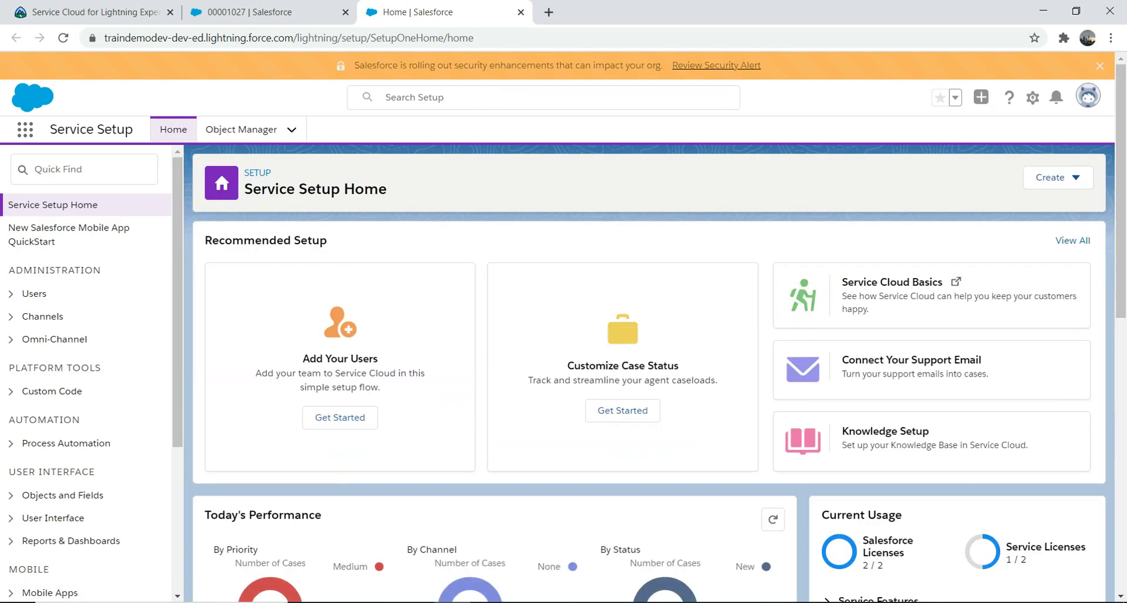
{"action": "left_click", "coordinate": [84, 169]}
{"action": "type", "text": "app"}
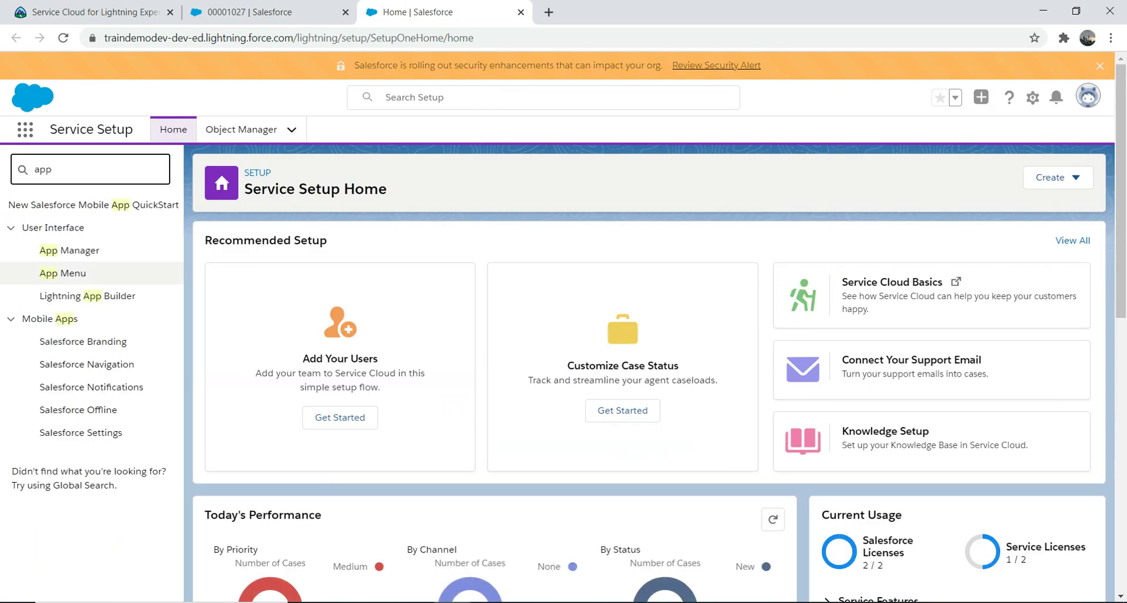
{"action": "left_click", "coordinate": [69, 250]}
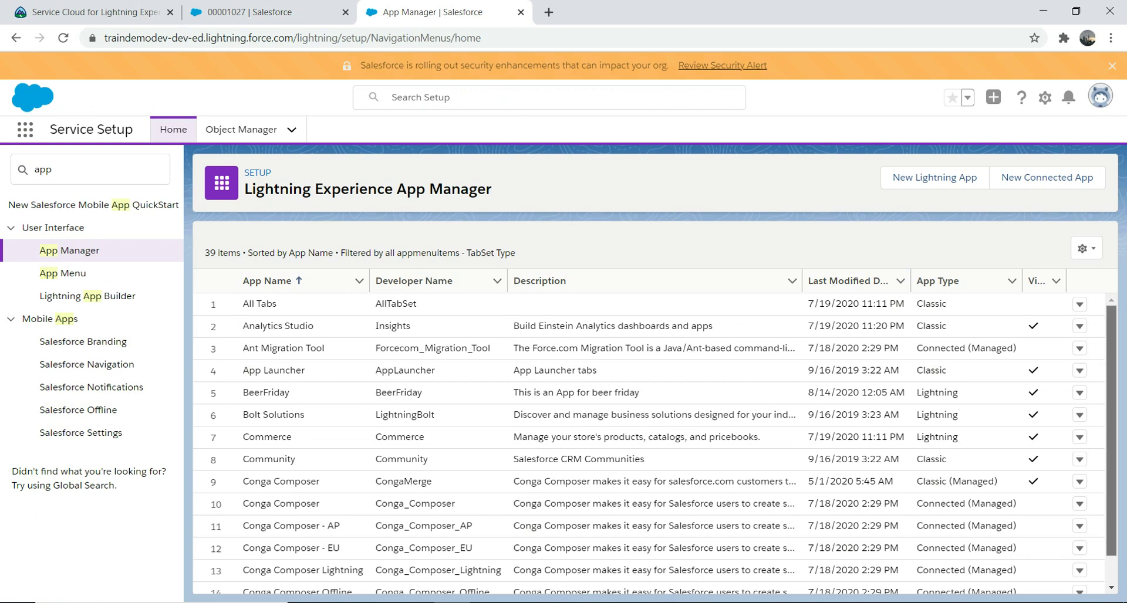
Find the Service Console (LightningService) app in App Manager and edit it.
{"action": "scroll", "coordinate": [648, 440], "scroll_direction": "down", "scroll_amount": 4}
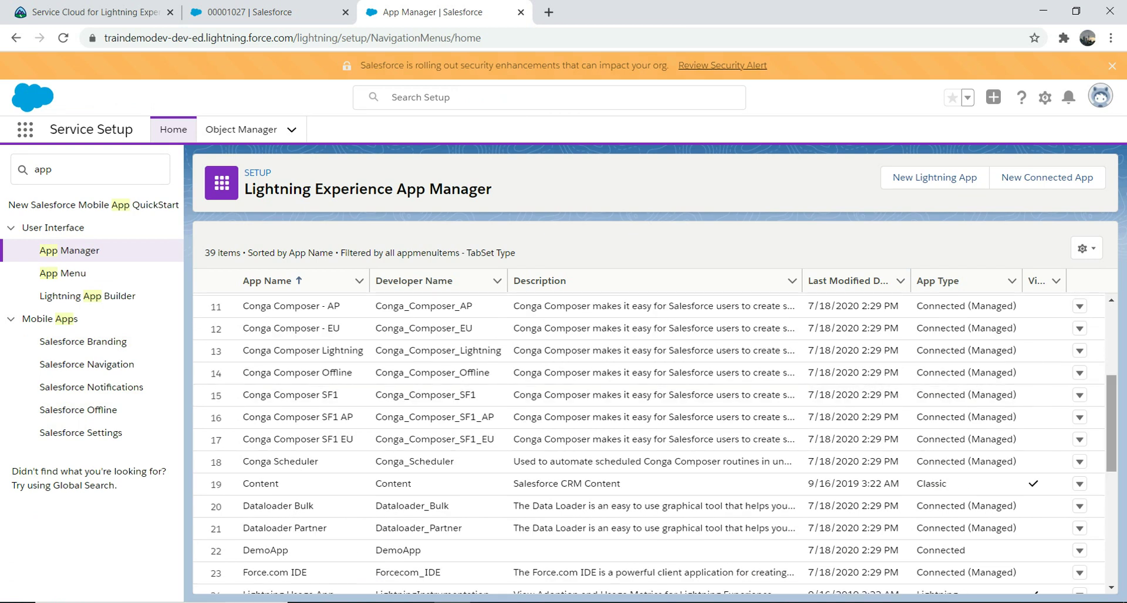
{"action": "scroll", "coordinate": [649, 440], "scroll_direction": "down", "scroll_amount": 2}
{"action": "scroll", "coordinate": [649, 440], "scroll_direction": "down", "scroll_amount": 3}
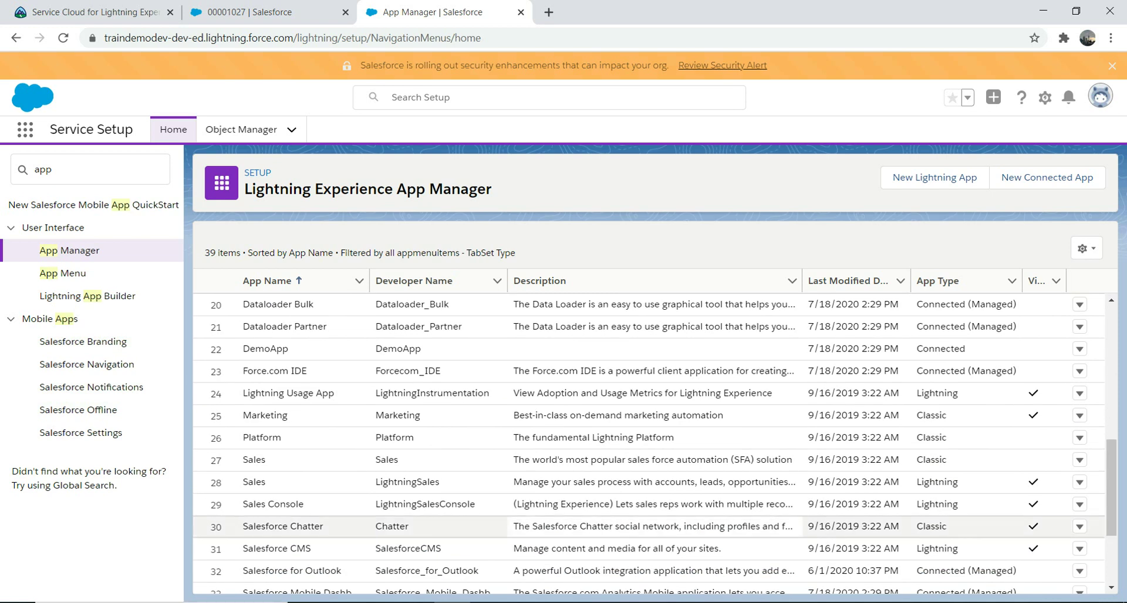
{"action": "scroll", "coordinate": [648, 445], "scroll_direction": "down", "scroll_amount": 2}
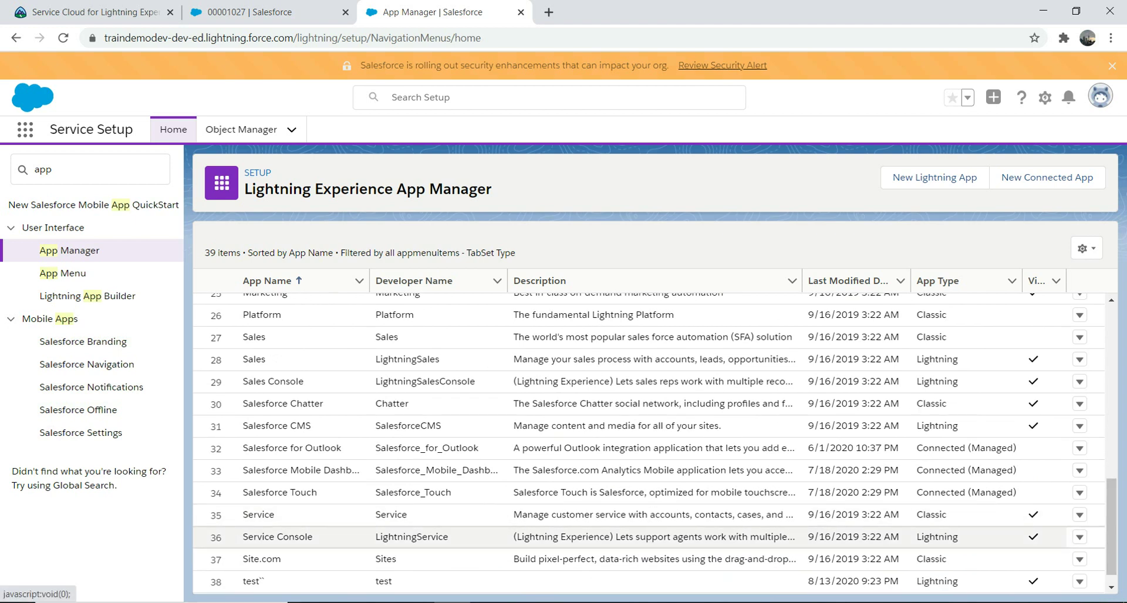
{"action": "left_click", "coordinate": [1079, 537]}
{"action": "left_click", "coordinate": [1030, 563]}
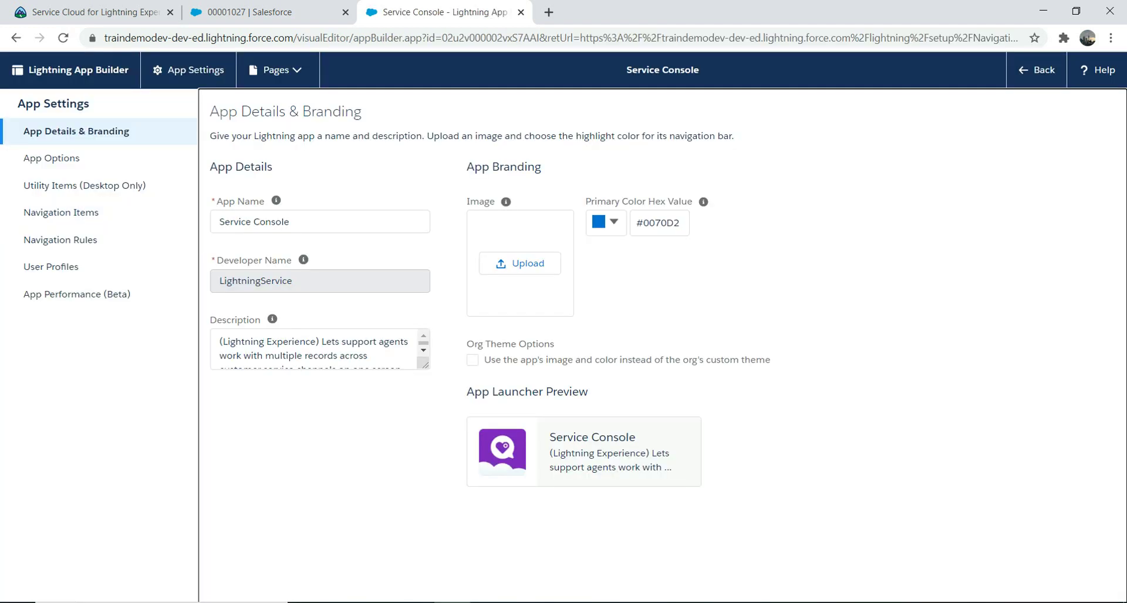
Review the Service Console's App Options, Utility Items and Navigation Items, then go back to Service Setup Home.
{"action": "left_click", "coordinate": [51, 158]}
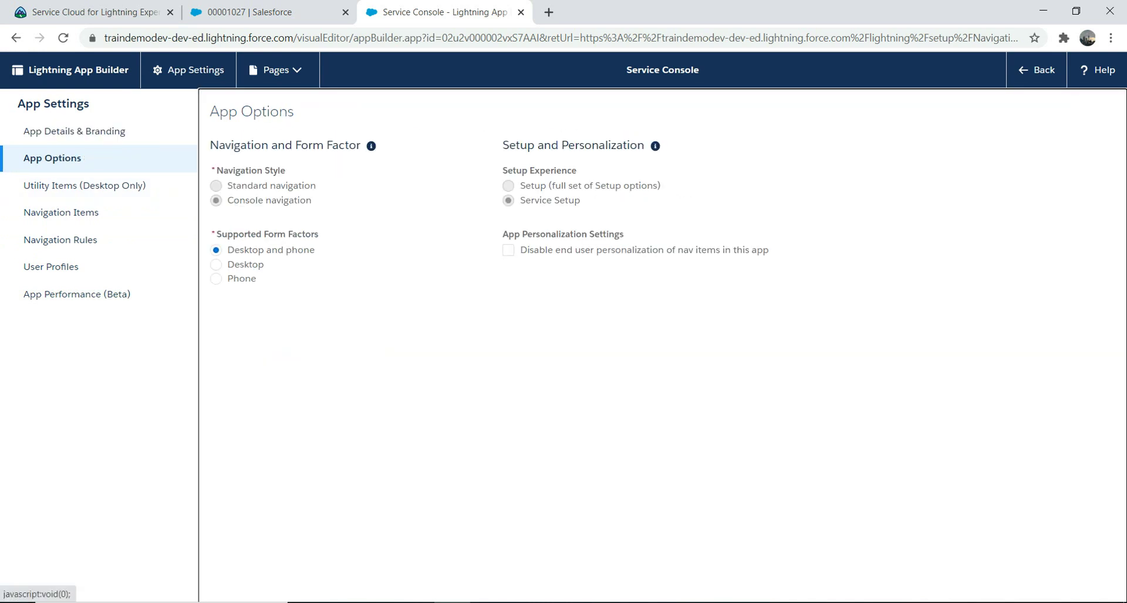
{"action": "left_click", "coordinate": [65, 185]}
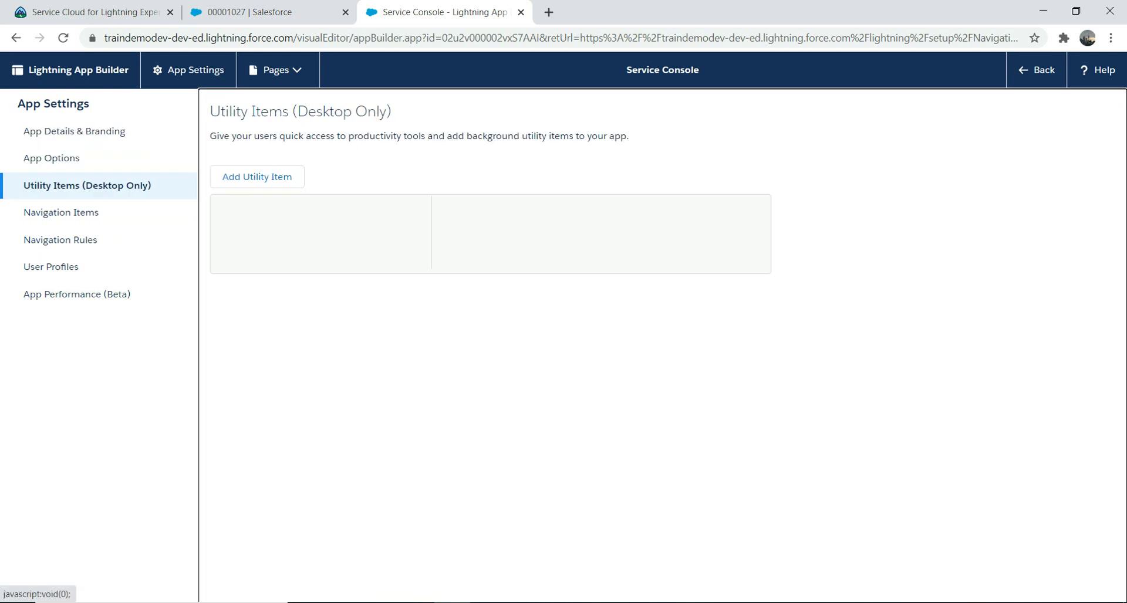
{"action": "left_click", "coordinate": [63, 212]}
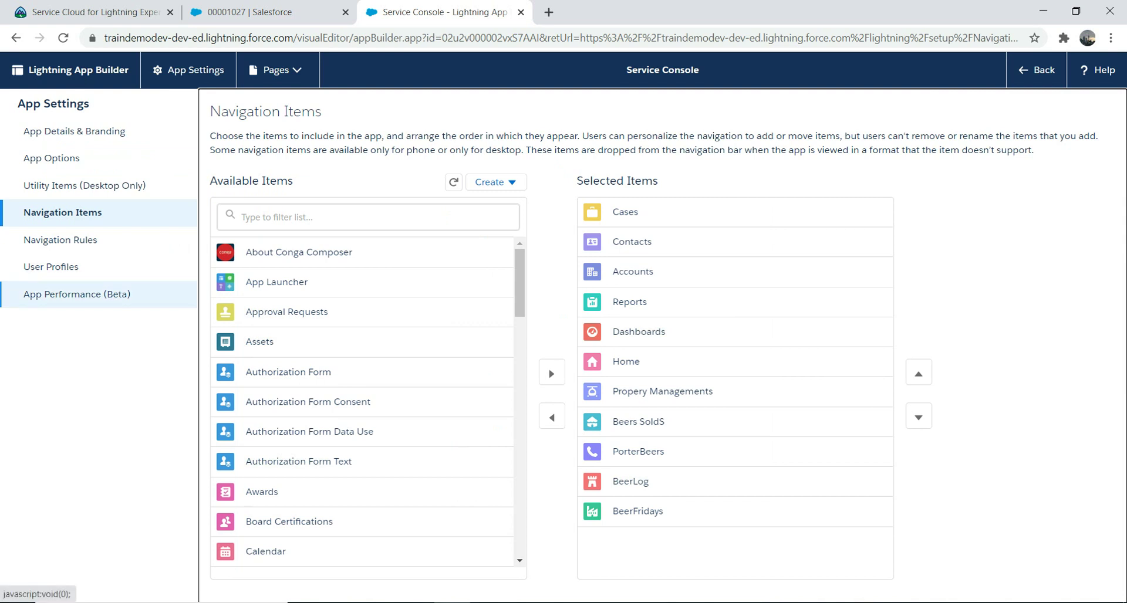
{"action": "left_click", "coordinate": [16, 38]}
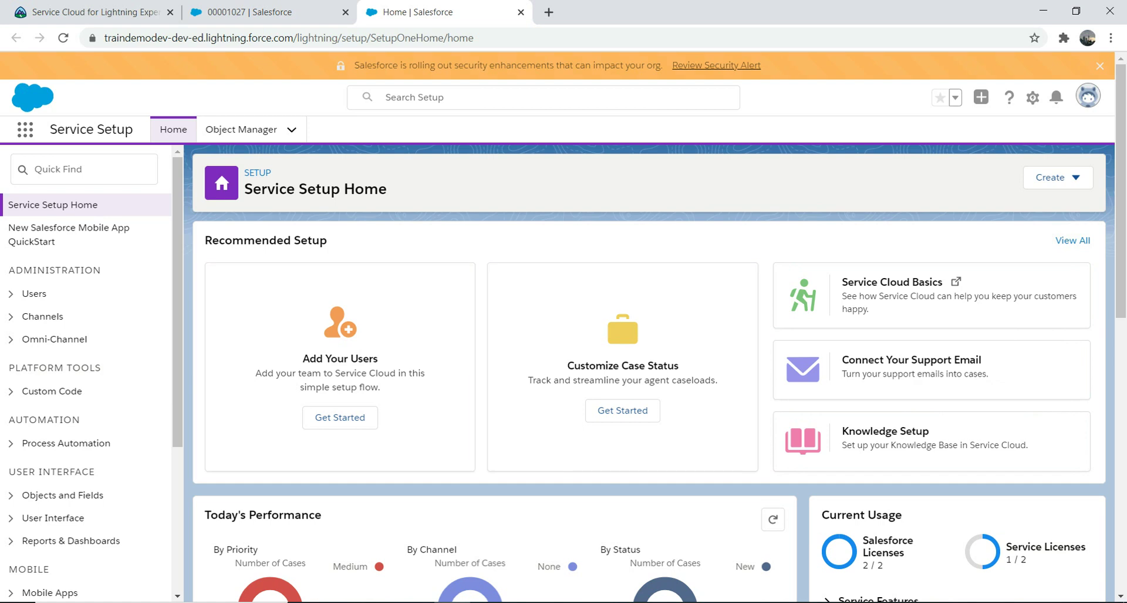
Check Today's Performance case figures on Service Setup Home, then switch to the Trailhead tab.
{"action": "scroll", "coordinate": [651, 376], "scroll_direction": "down", "scroll_amount": 5}
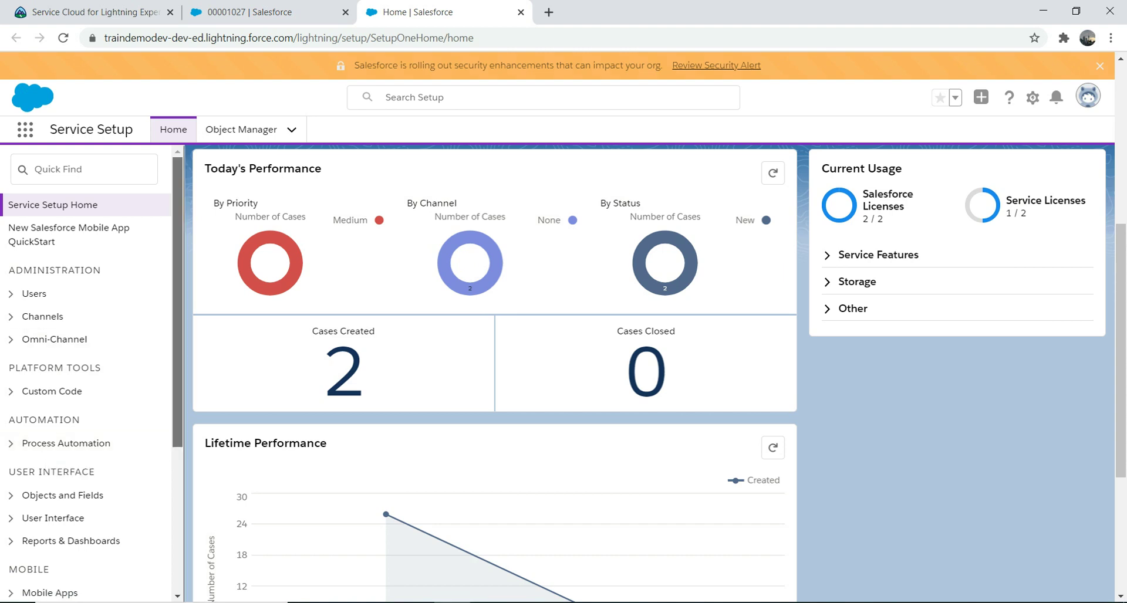
{"action": "scroll", "coordinate": [88, 376], "scroll_direction": "down", "scroll_amount": 3}
{"action": "scroll", "coordinate": [88, 294], "scroll_direction": "up", "scroll_amount": 3}
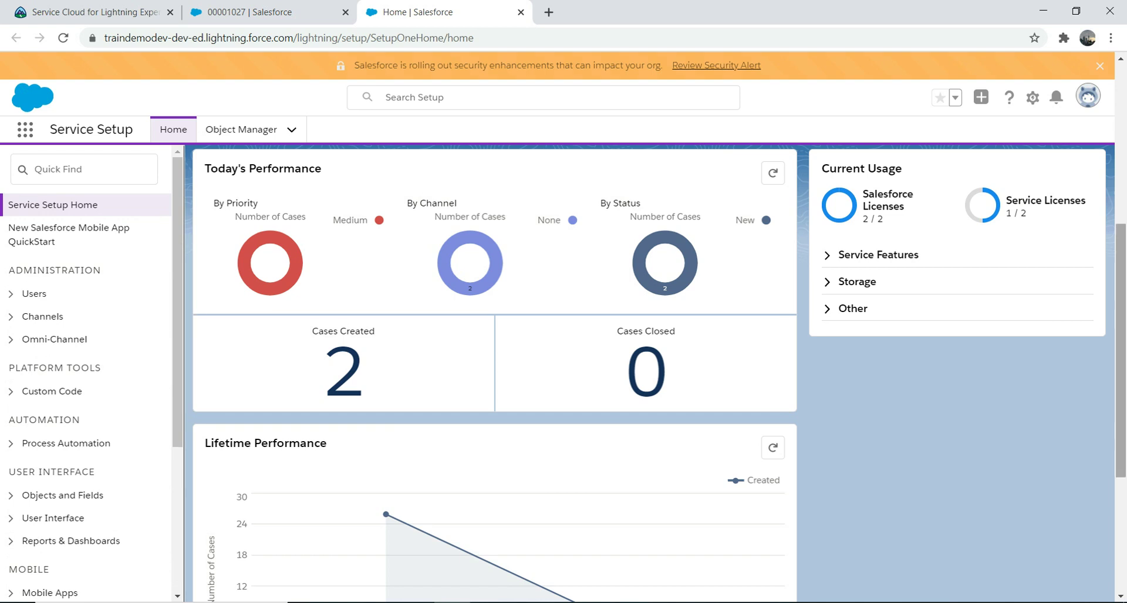
{"action": "key", "text": "ctrl+1"}
{"action": "left_click", "coordinate": [355, 437]}
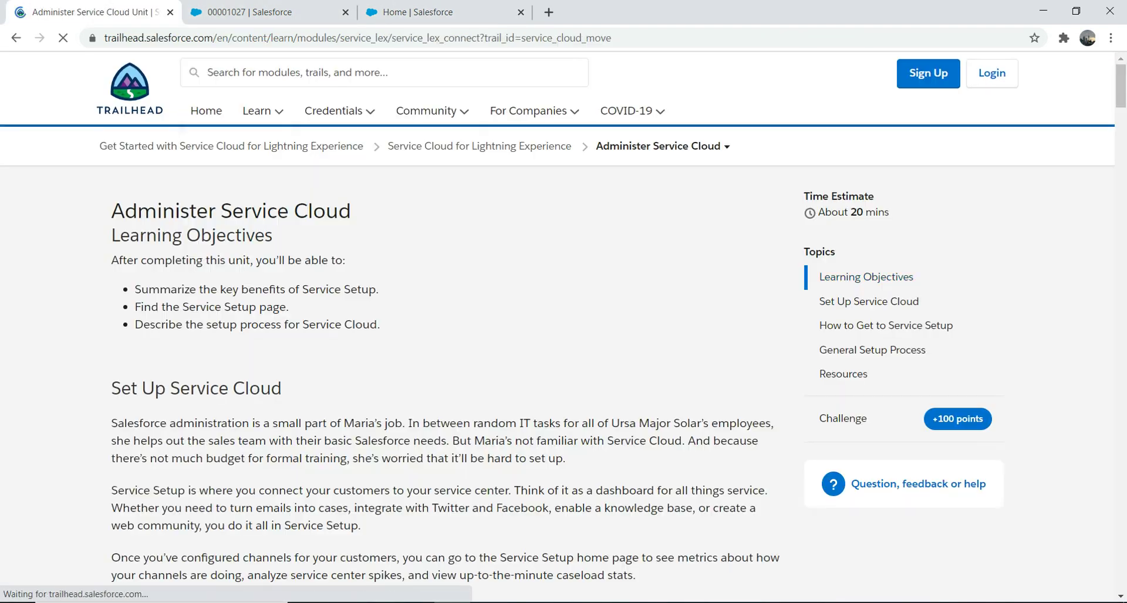
{"action": "scroll", "coordinate": [557, 328], "scroll_direction": "down", "scroll_amount": 2}
{"action": "scroll", "coordinate": [446, 346], "scroll_direction": "down", "scroll_amount": 12}
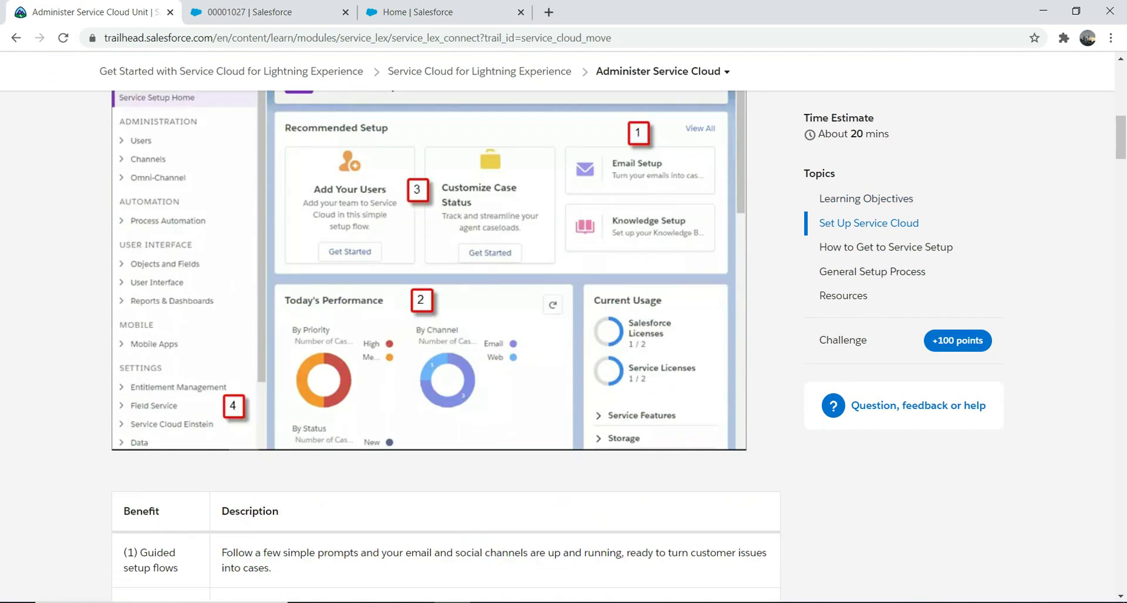
{"action": "scroll", "coordinate": [446, 346], "scroll_direction": "up", "scroll_amount": 6}
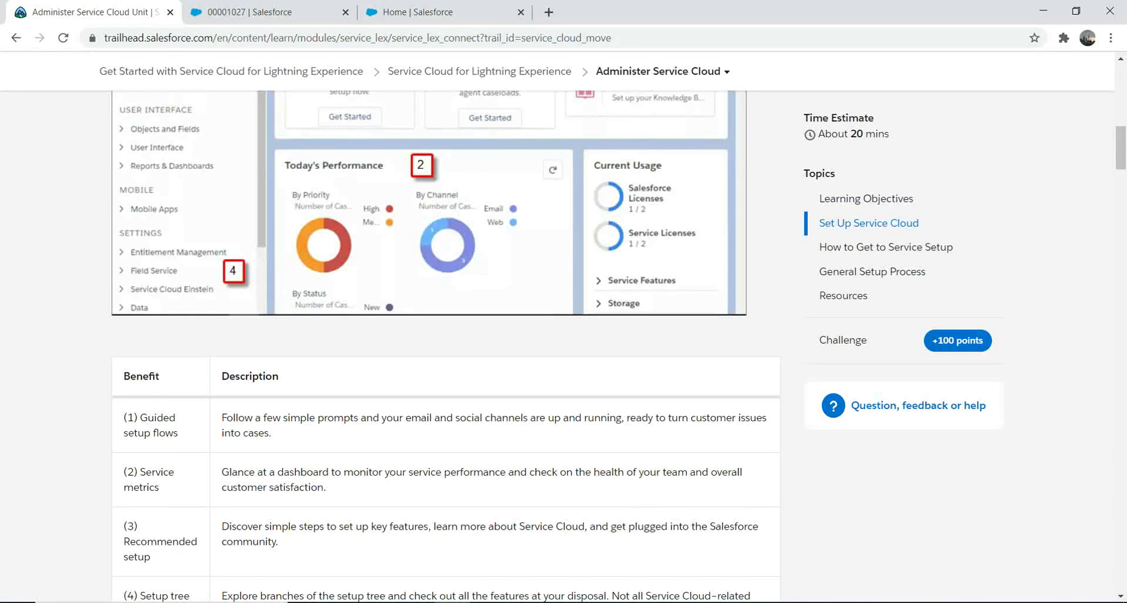
{"action": "scroll", "coordinate": [446, 346], "scroll_direction": "down", "scroll_amount": 15}
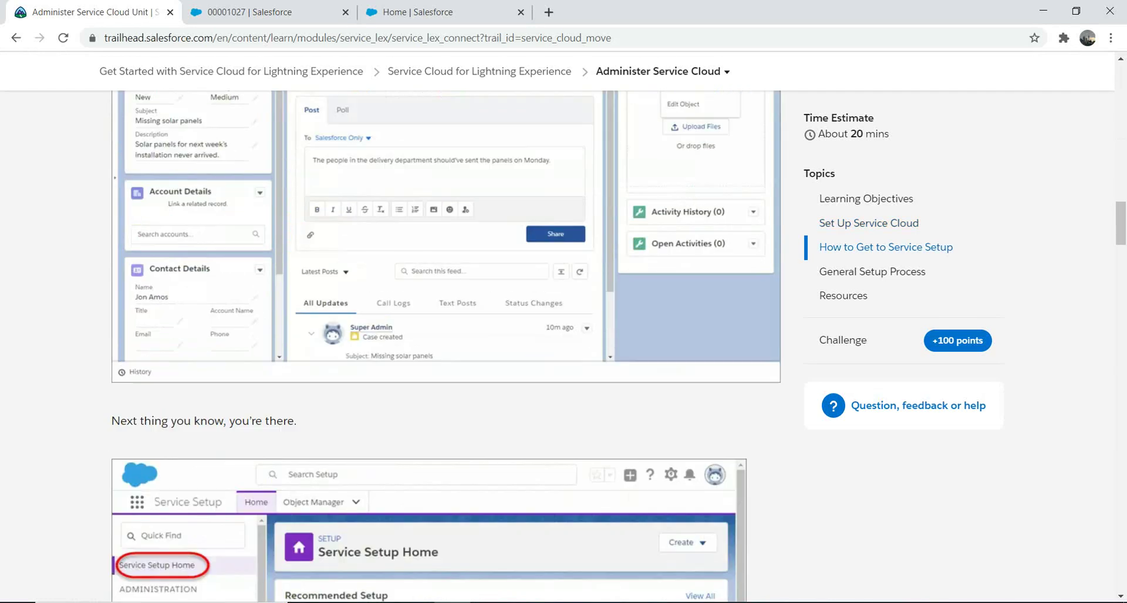
{"action": "scroll", "coordinate": [446, 347], "scroll_direction": "down", "scroll_amount": 7}
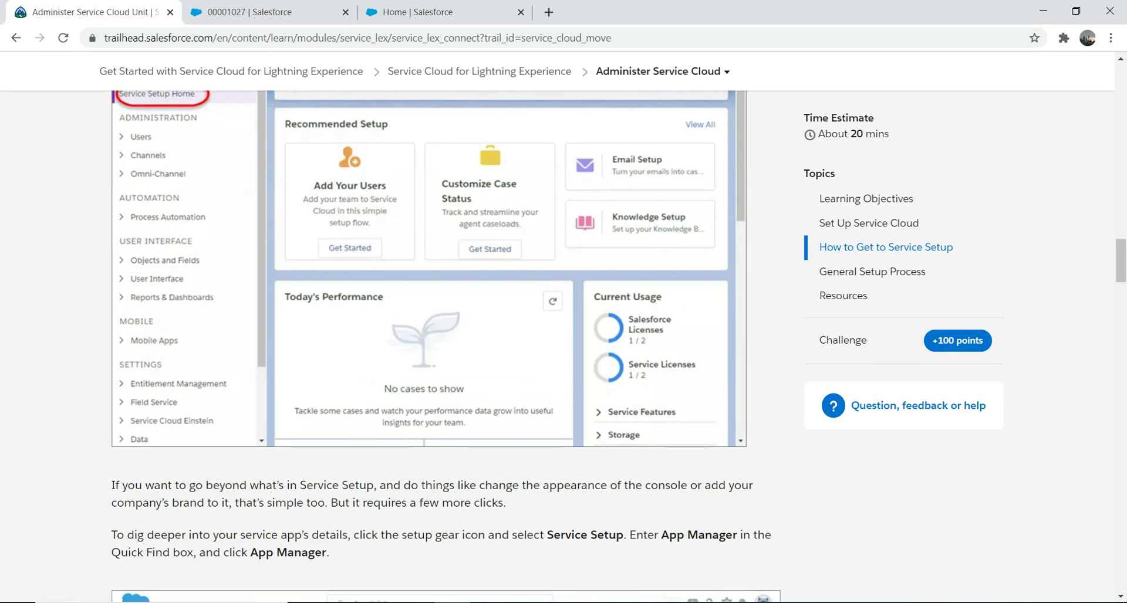
{"action": "scroll", "coordinate": [446, 346], "scroll_direction": "down", "scroll_amount": 8}
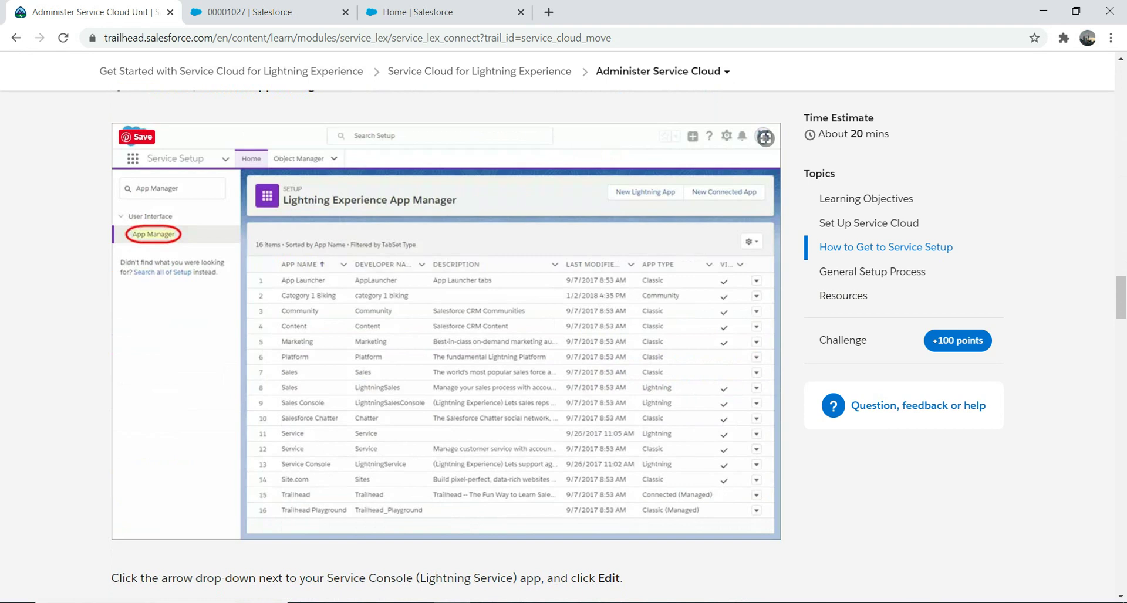
{"action": "scroll", "coordinate": [446, 346], "scroll_direction": "down", "scroll_amount": 20}
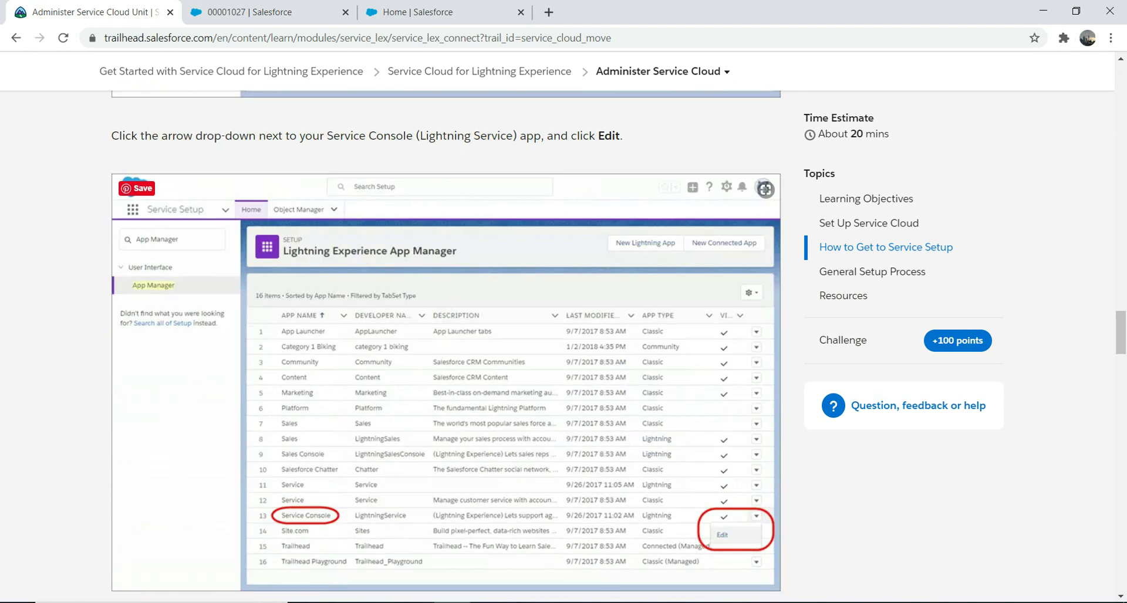
{"action": "scroll", "coordinate": [446, 347], "scroll_direction": "down", "scroll_amount": 9}
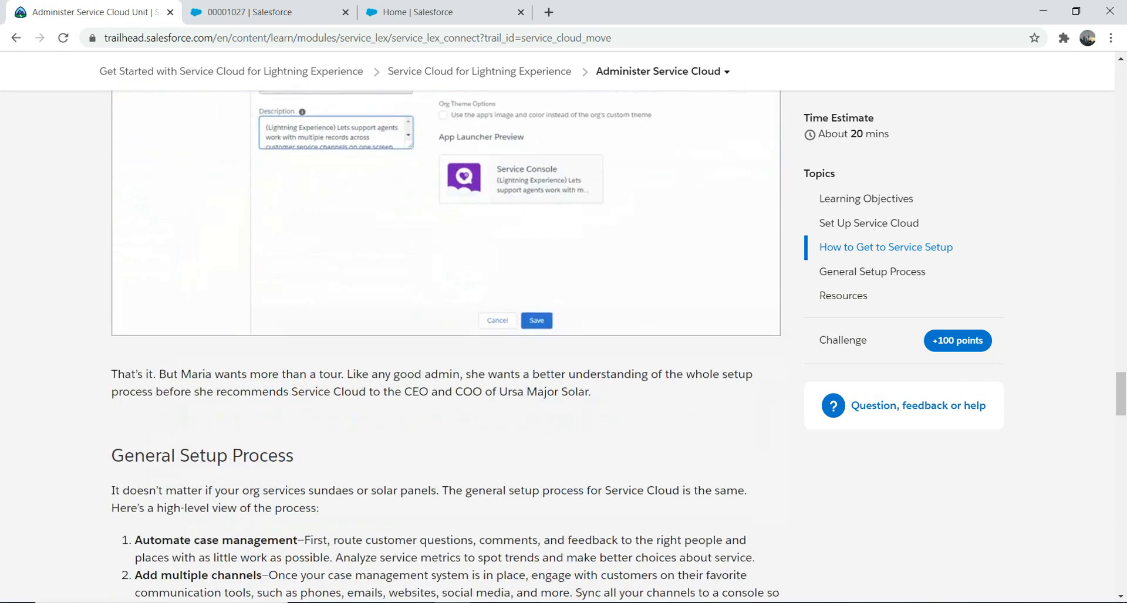
{"action": "scroll", "coordinate": [446, 347], "scroll_direction": "down", "scroll_amount": 6}
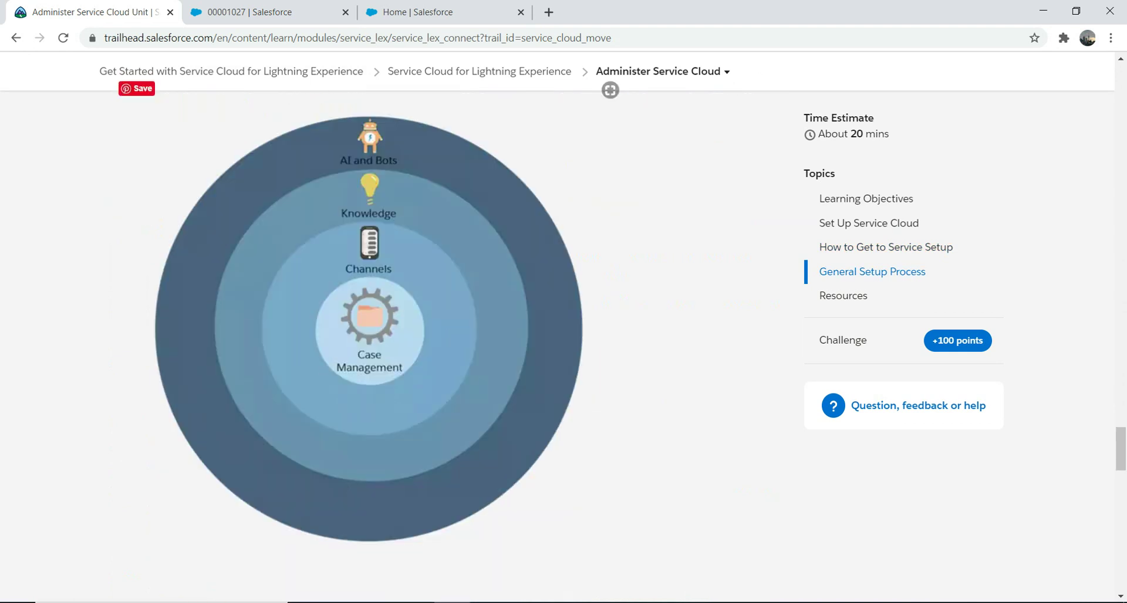
{"action": "scroll", "coordinate": [446, 346], "scroll_direction": "down", "scroll_amount": 9}
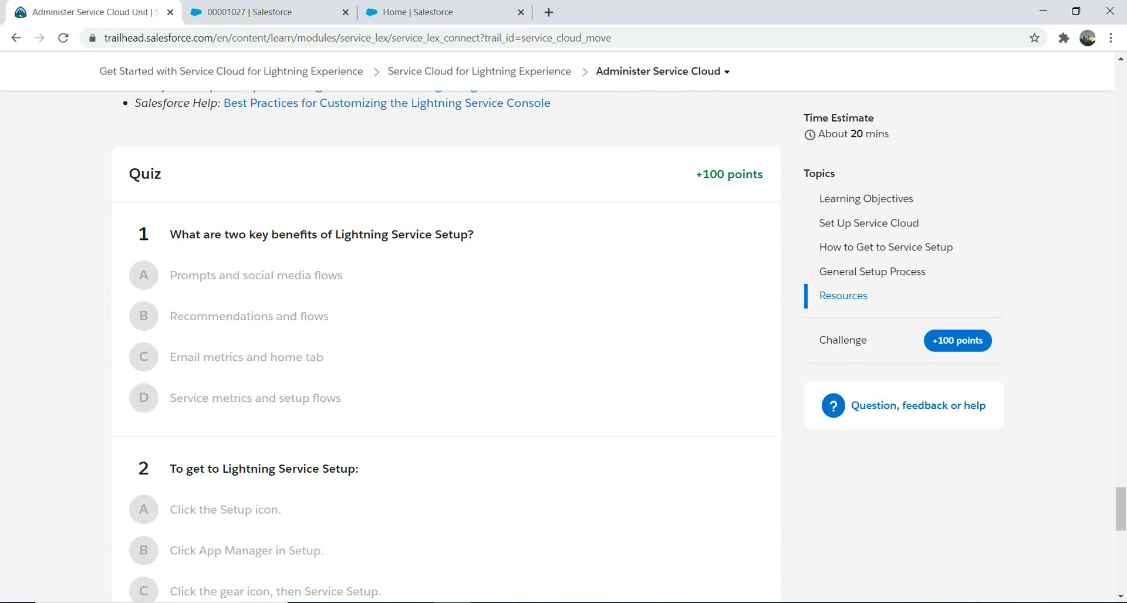
{"action": "left_click", "coordinate": [16, 38]}
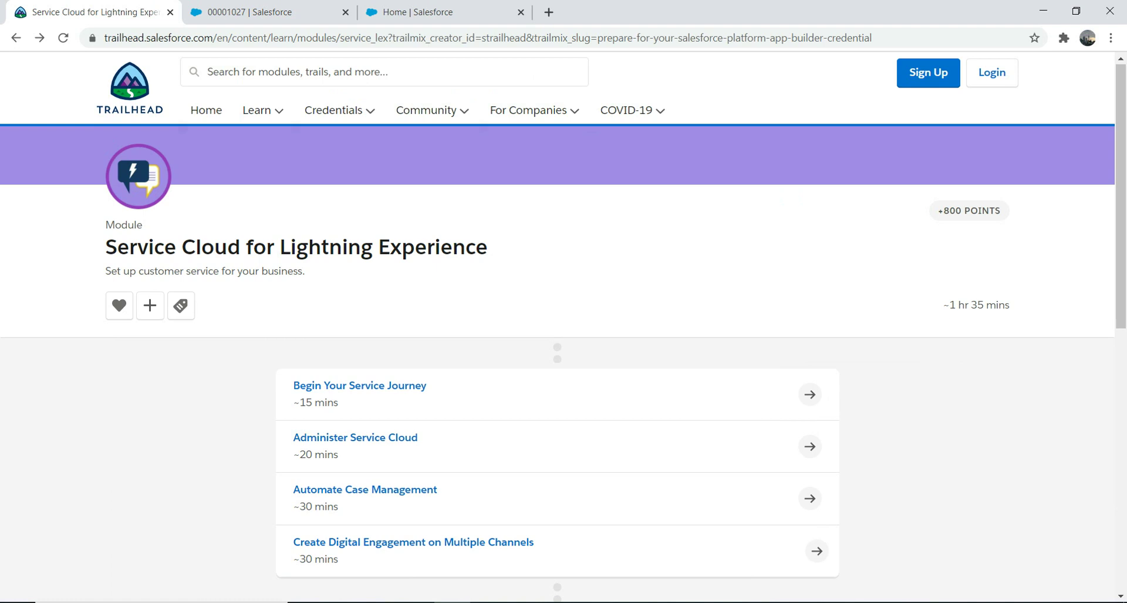
Return to the 'Prepare for Your Salesforce Platform App Builder Credential' trailmix and browse its module cards.
{"action": "key", "text": "alt+Left"}
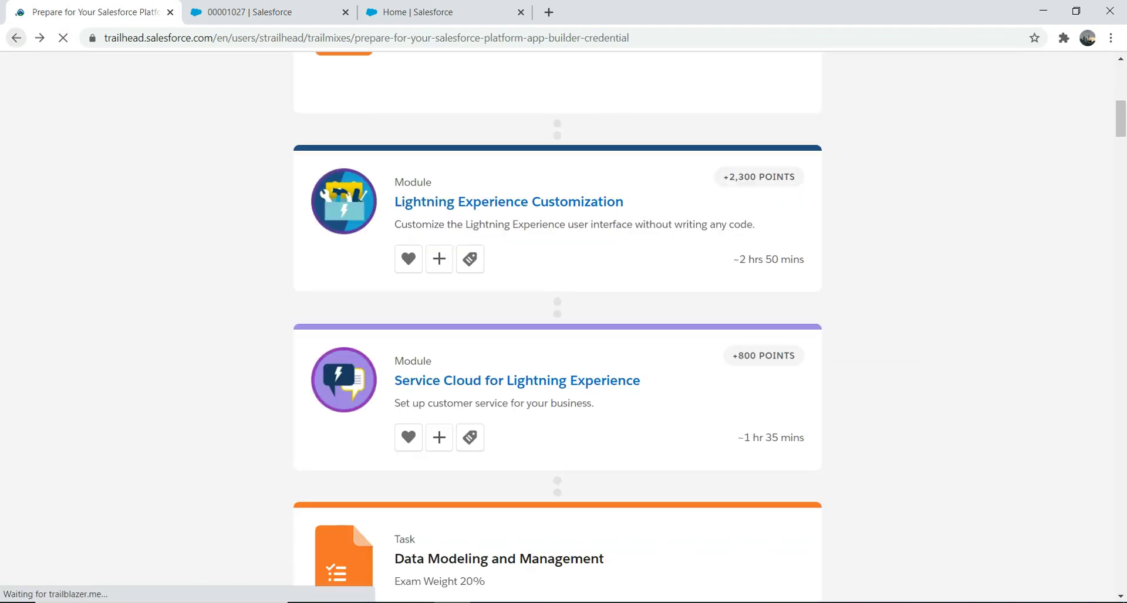
{"action": "scroll", "coordinate": [557, 323], "scroll_direction": "down", "scroll_amount": 7}
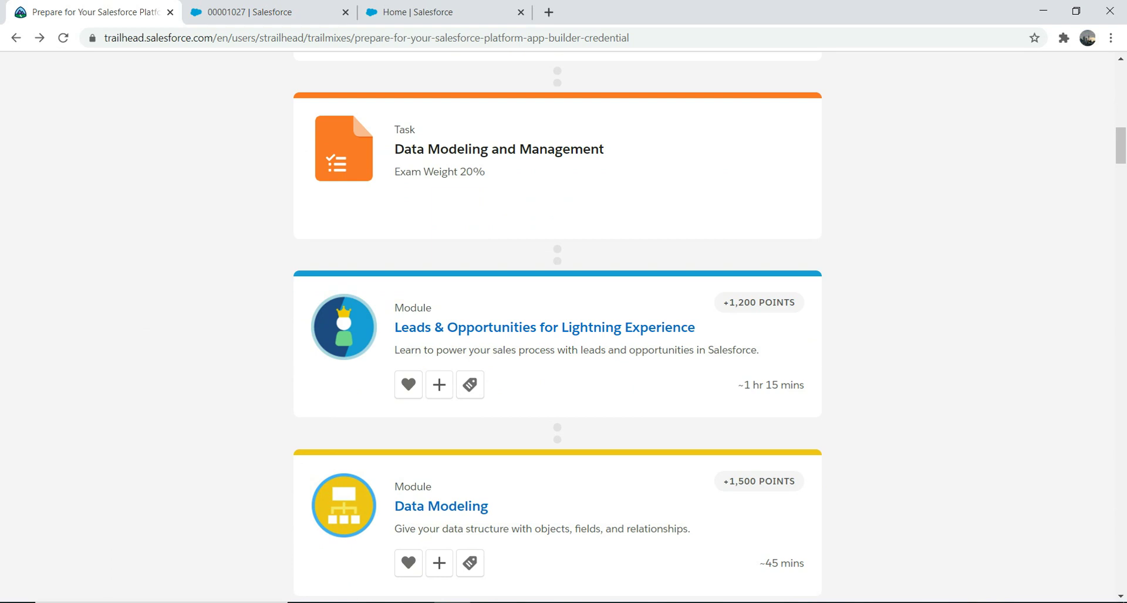
{"action": "scroll", "coordinate": [557, 327], "scroll_direction": "up", "scroll_amount": 10}
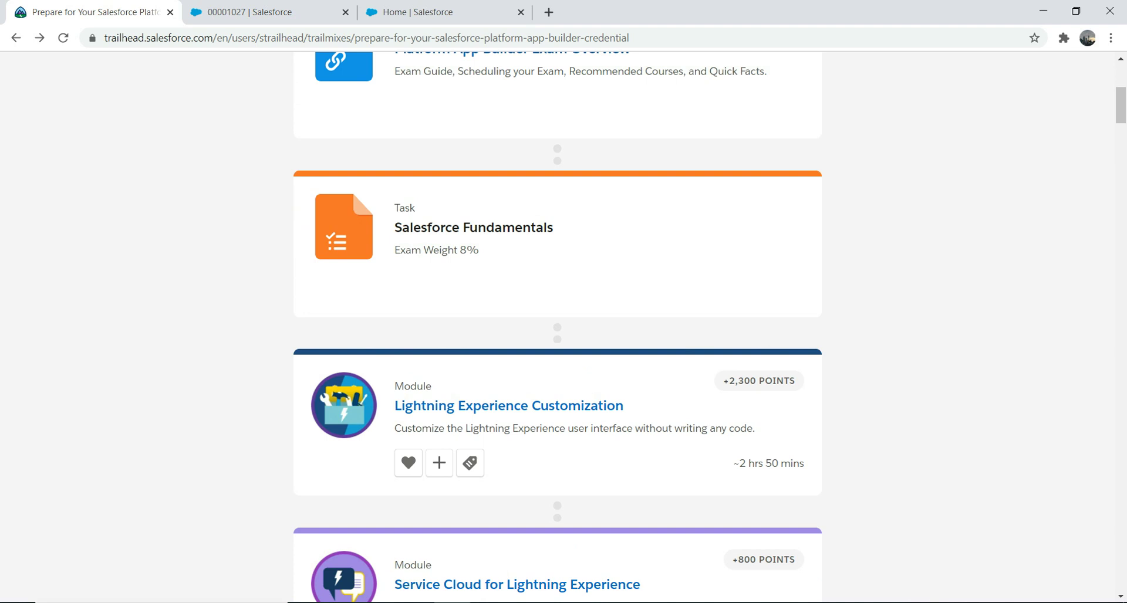
{"action": "scroll", "coordinate": [557, 329], "scroll_direction": "up", "scroll_amount": 6}
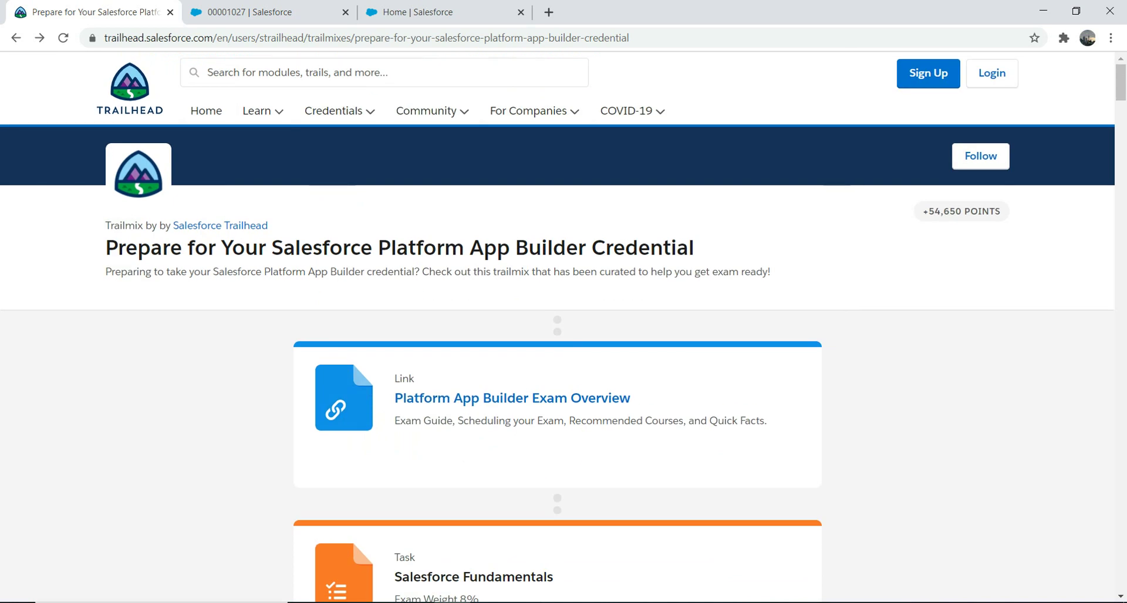
{"action": "scroll", "coordinate": [557, 329], "scroll_direction": "down", "scroll_amount": 6}
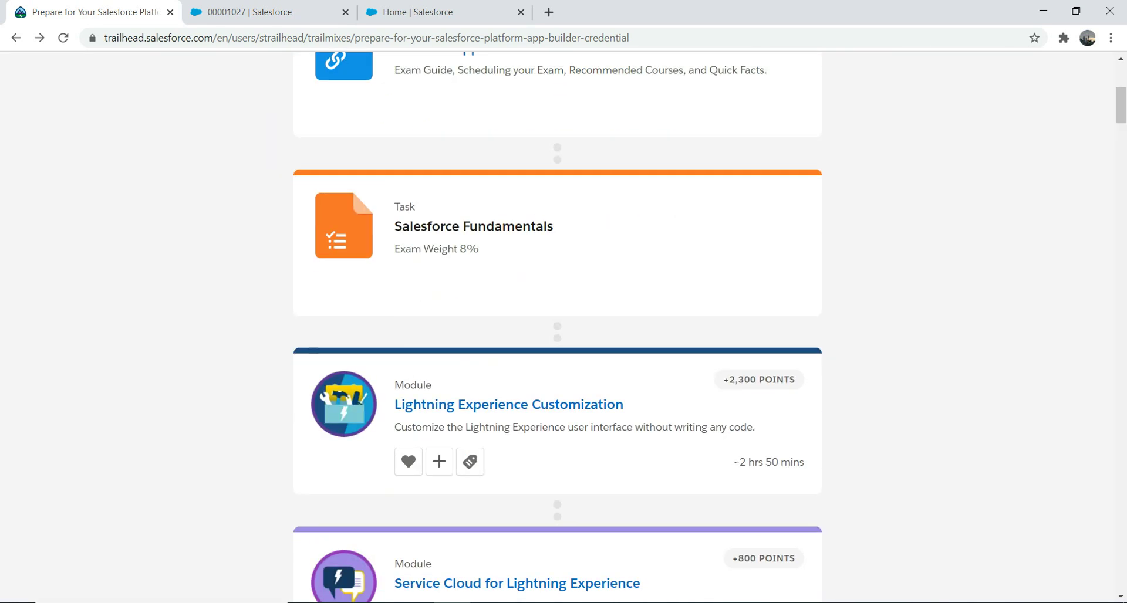
{"action": "scroll", "coordinate": [557, 329], "scroll_direction": "down", "scroll_amount": 1}
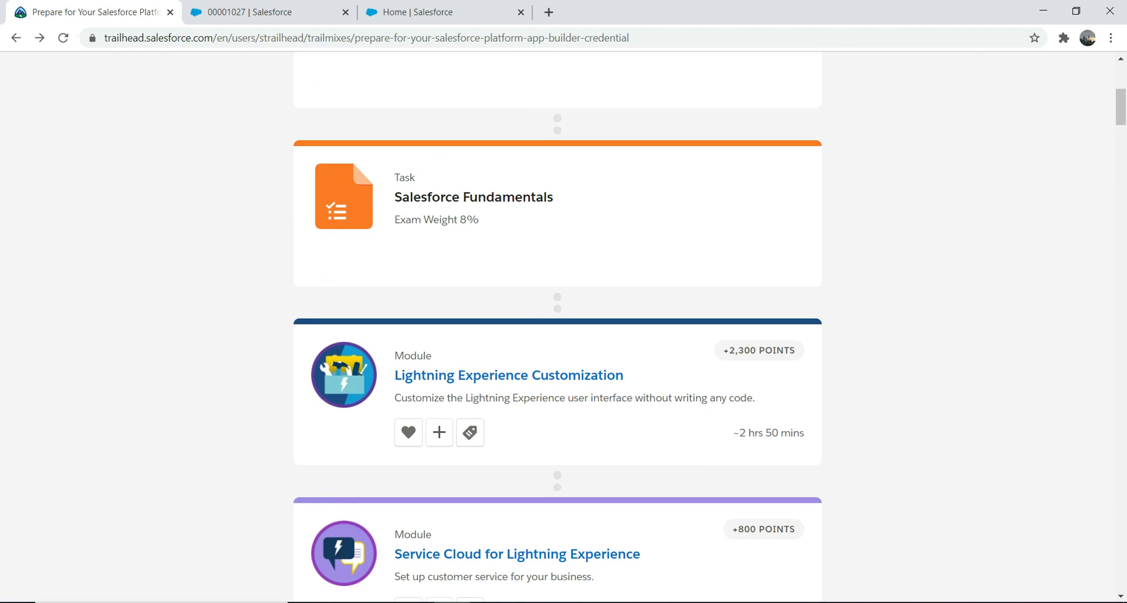